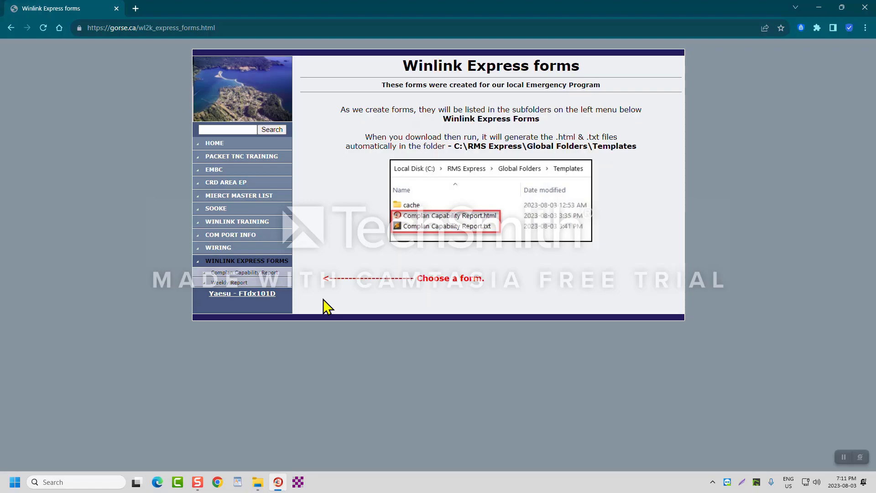
Download Complan Capability Report.exe from its Winlink Express forms page and run it from the Downloads folder, allowing it past SmartScreen.
{"action": "left_click", "coordinate": [253, 279]}
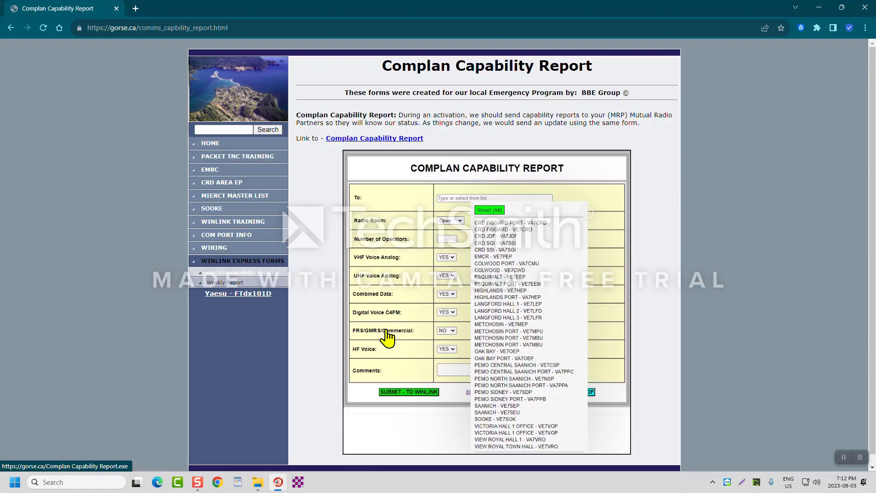
{"action": "left_click", "coordinate": [356, 138]}
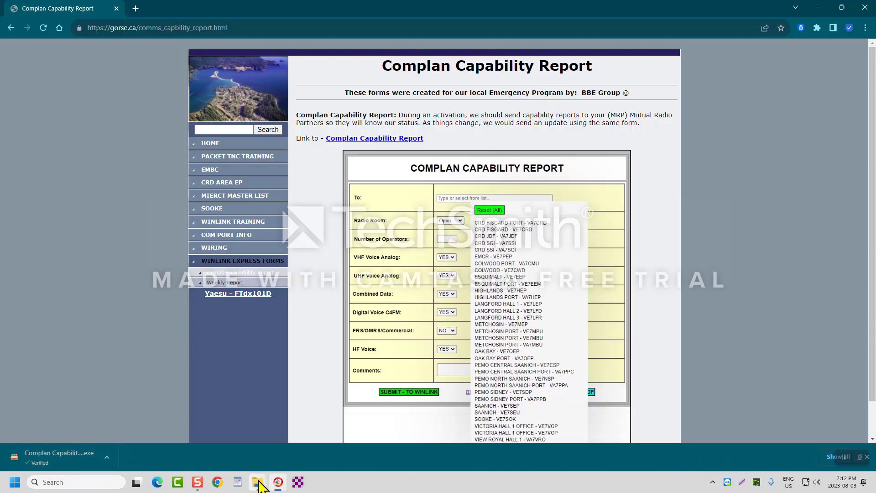
{"action": "mouse_move", "coordinate": [260, 483]}
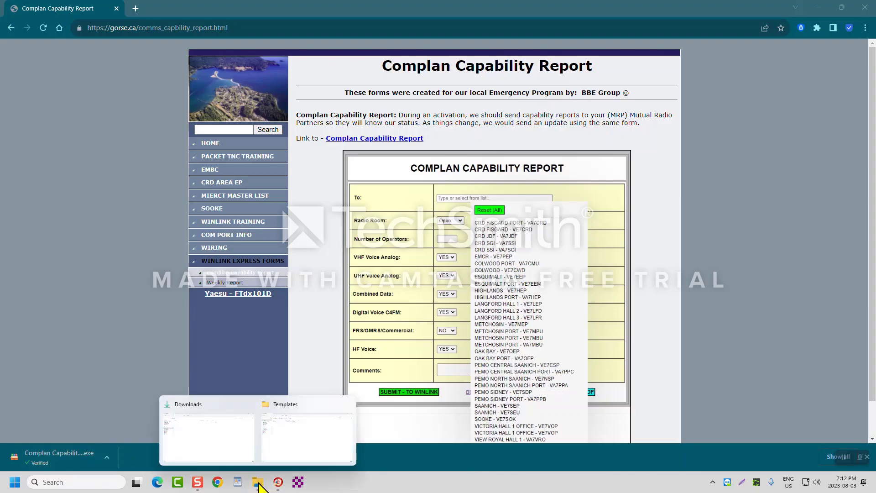
{"action": "left_click", "coordinate": [219, 447]}
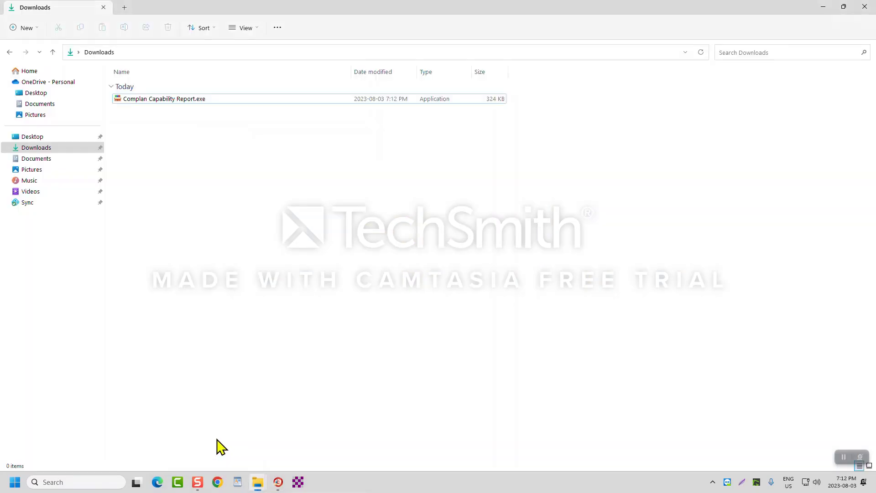
{"action": "double_click", "coordinate": [179, 99]}
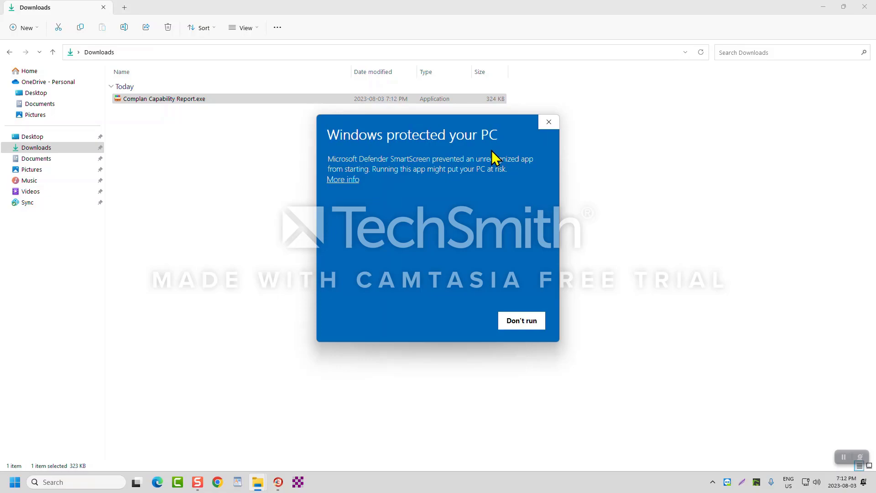
{"action": "left_click", "coordinate": [340, 179]}
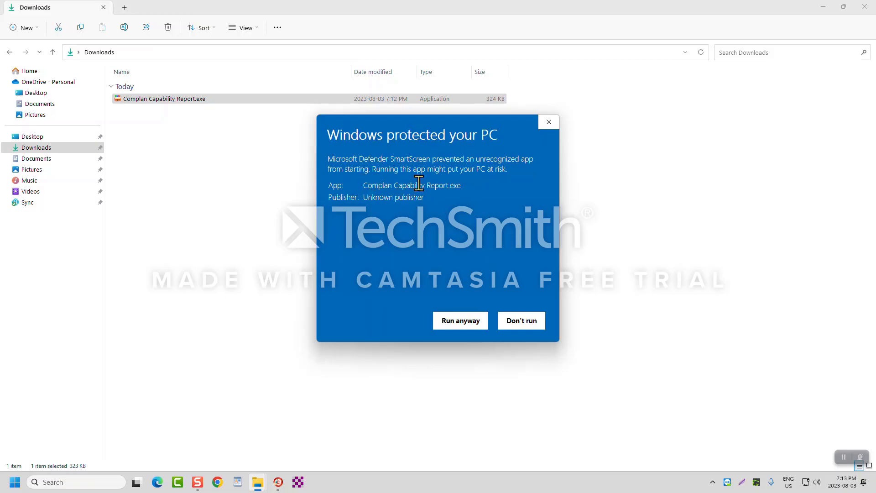
{"action": "left_click", "coordinate": [454, 323]}
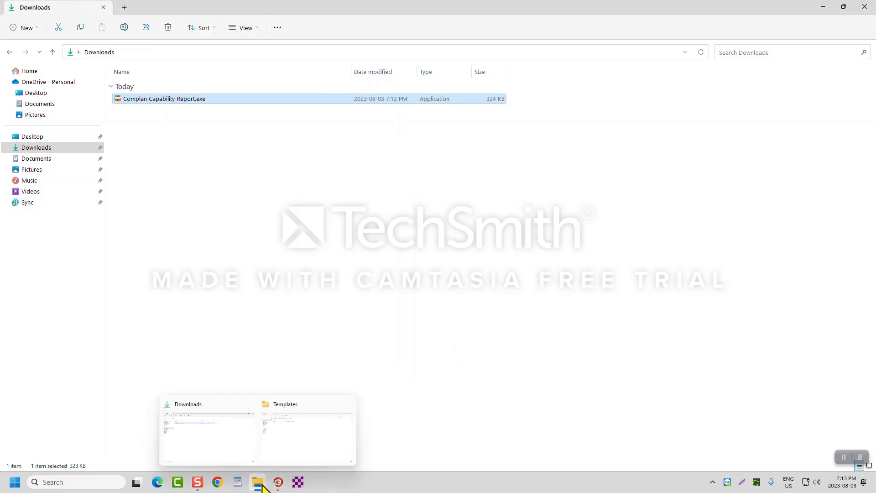
Check the RMS Express Global Folders\Templates folder for the generated form files and close both folder windows.
{"action": "left_click", "coordinate": [295, 447]}
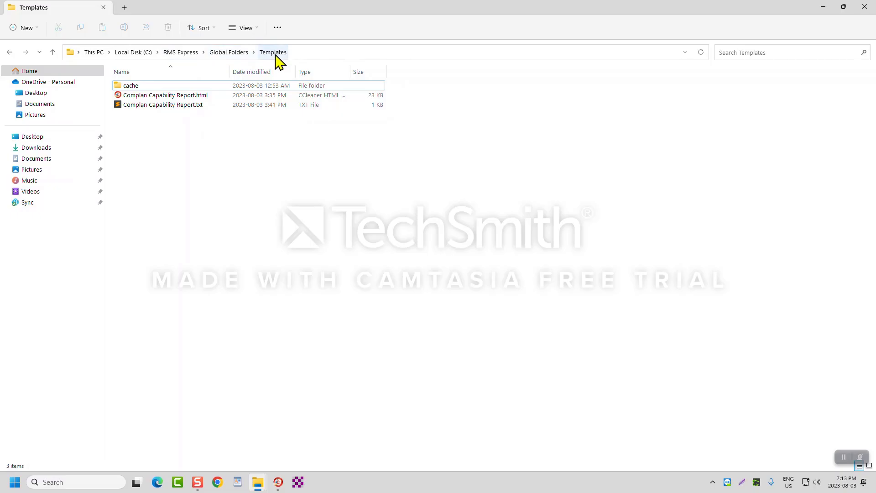
{"action": "left_click", "coordinate": [871, 10]}
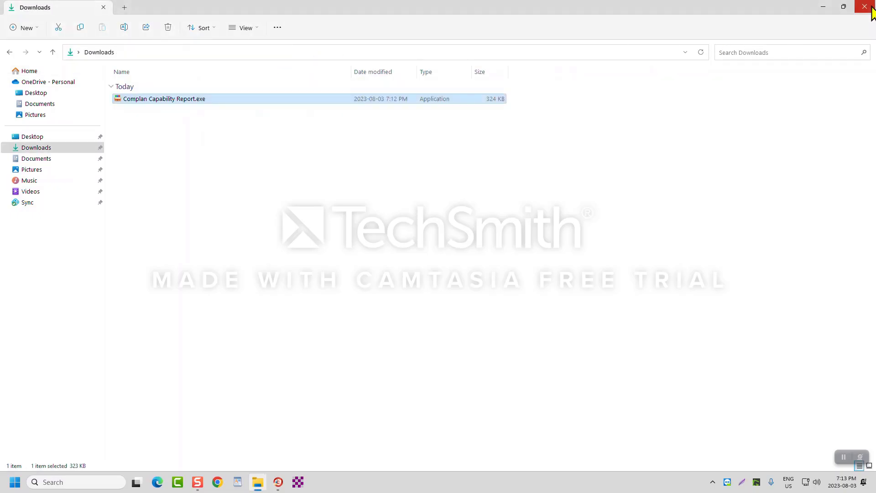
{"action": "left_click", "coordinate": [872, 10]}
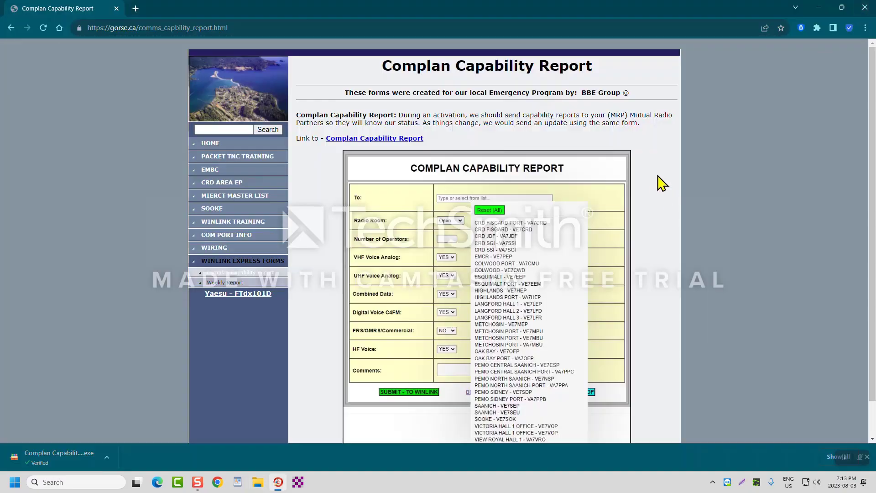
Start a new message in Winlink Express and load Complan Capability Report.txt from the Global Templates.
{"action": "left_click", "coordinate": [298, 481]}
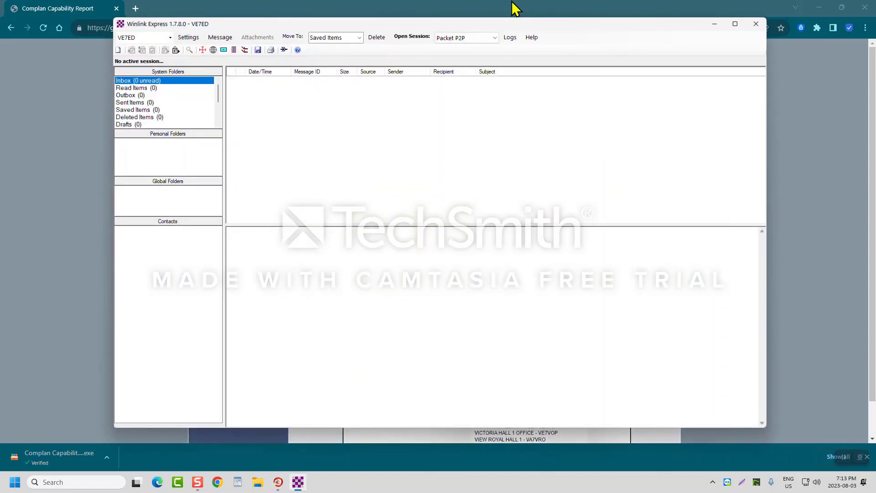
{"action": "left_click", "coordinate": [217, 38]}
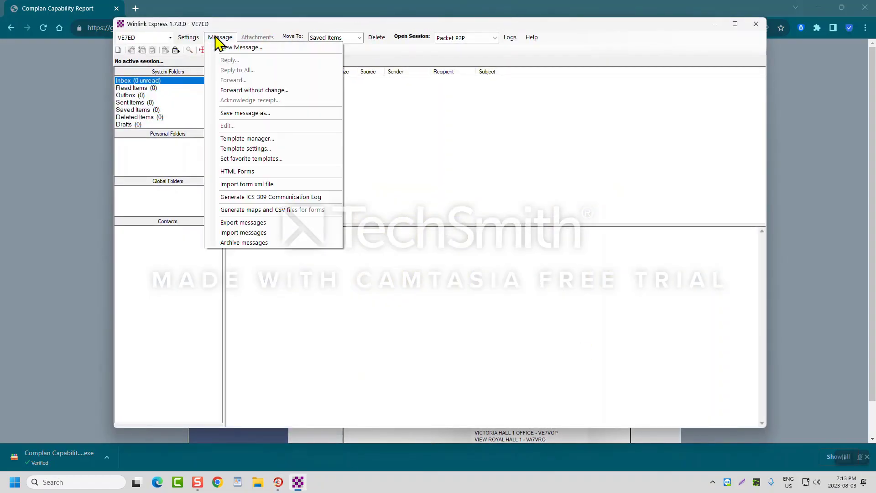
{"action": "left_click", "coordinate": [224, 48]}
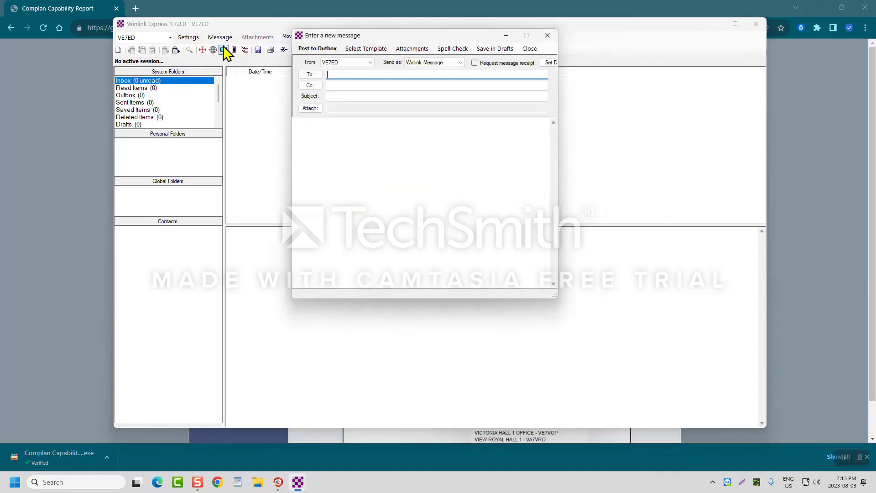
{"action": "left_click", "coordinate": [366, 49]}
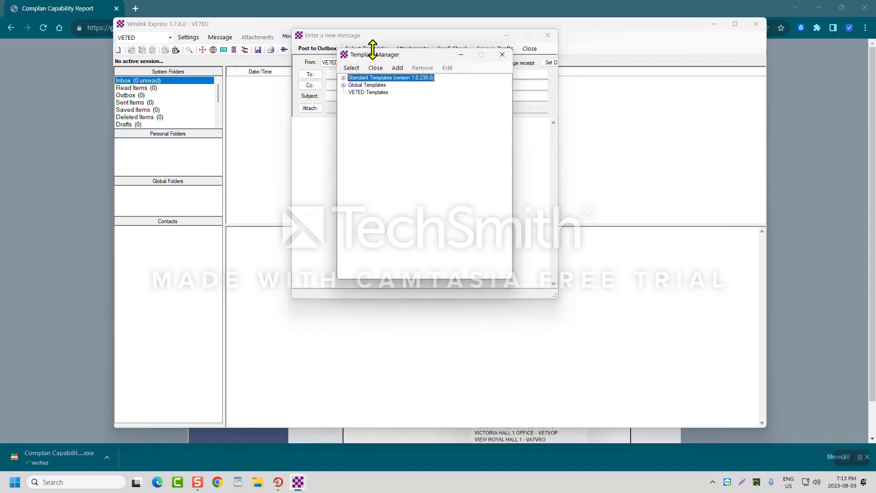
{"action": "left_click", "coordinate": [364, 85]}
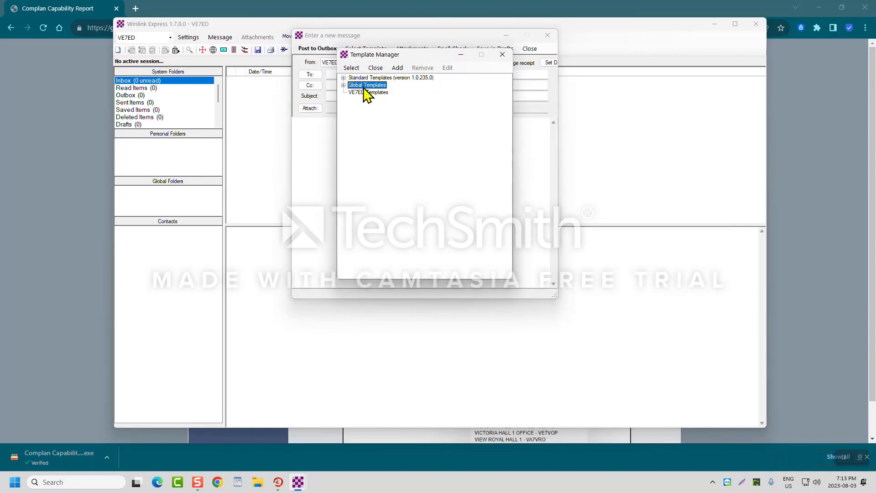
{"action": "double_click", "coordinate": [364, 87]}
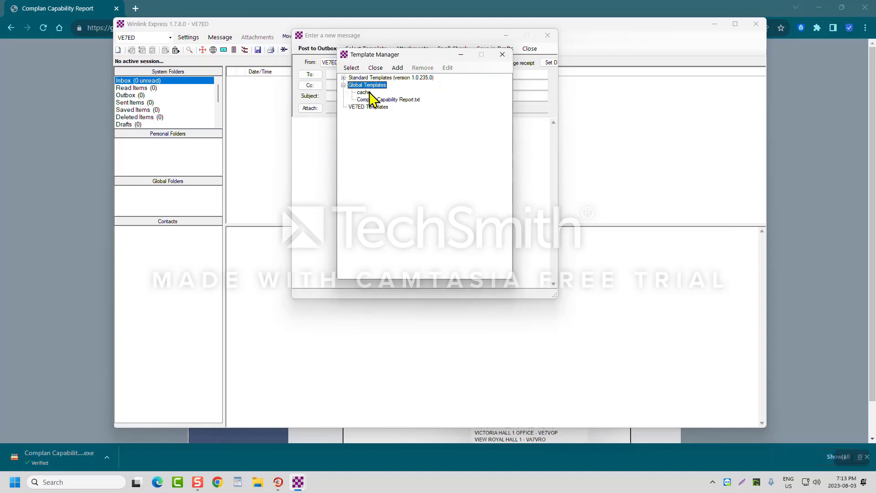
{"action": "double_click", "coordinate": [395, 99]}
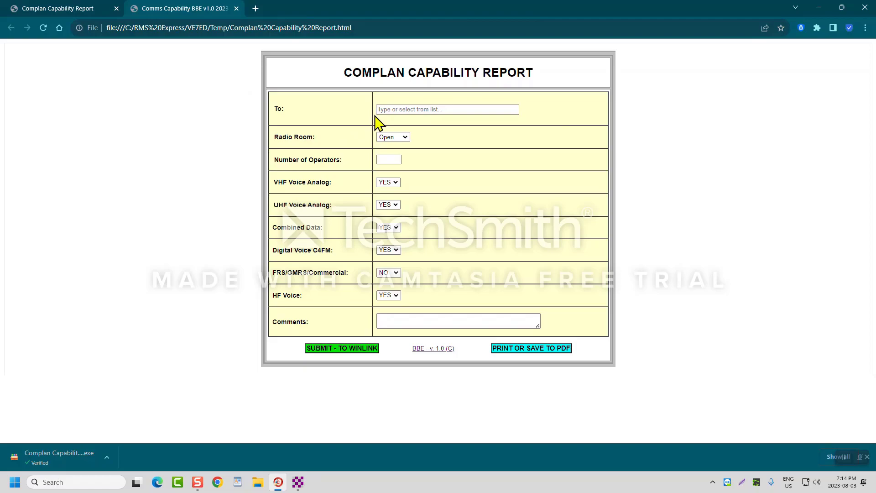
Address the report to OAK BAY - VE7OEP from the recipient list, resetting the trial METCHOSIN - VE7MEP choice.
{"action": "left_click", "coordinate": [397, 110]}
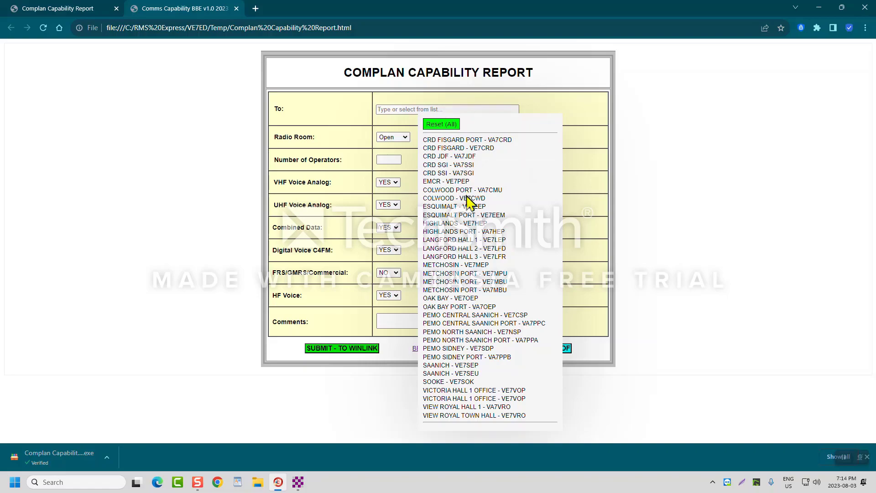
{"action": "left_click", "coordinate": [458, 265]}
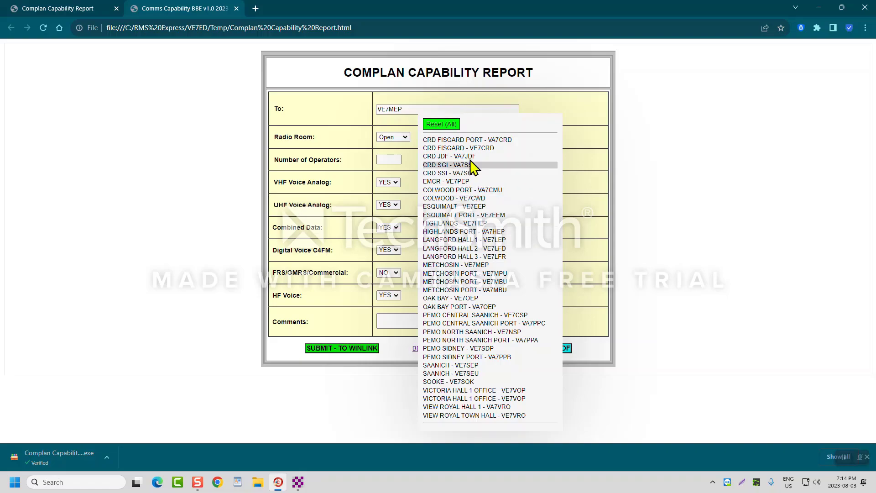
{"action": "left_click", "coordinate": [451, 129]}
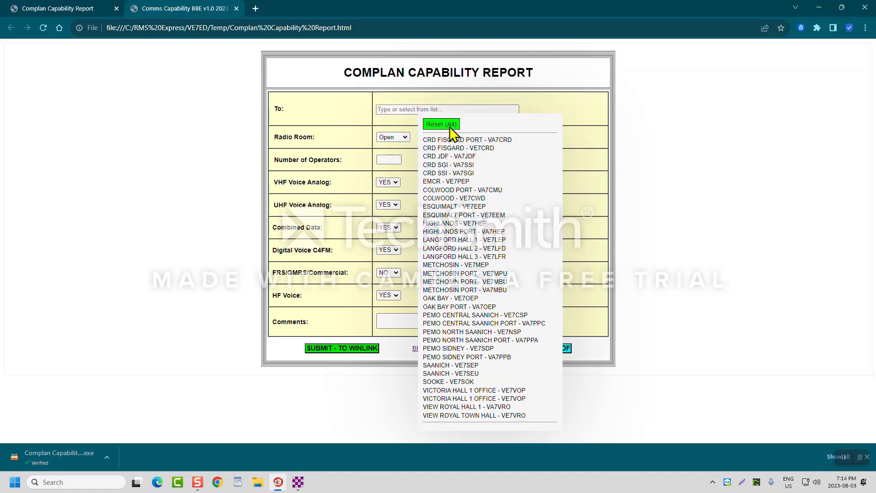
{"action": "left_click", "coordinate": [451, 299]}
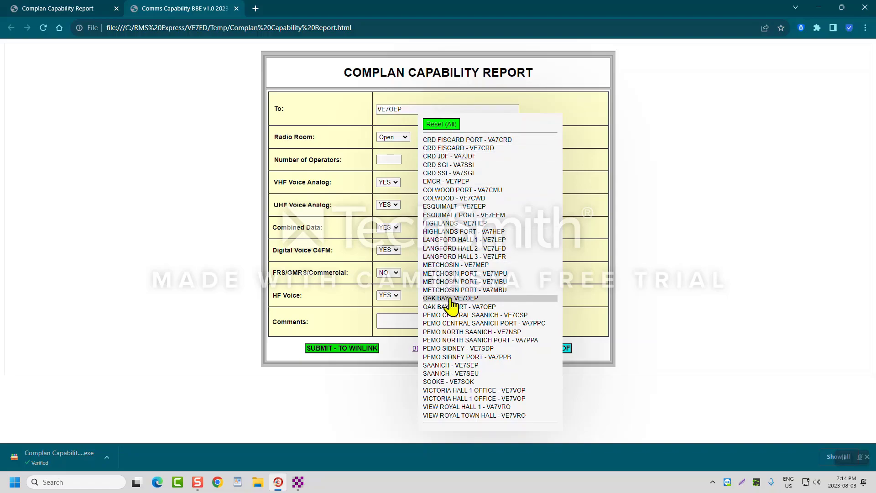
Keep the Radio Room set to Open, enter 2 operators and leave UHF Voice Analog at YES.
{"action": "left_click", "coordinate": [405, 137]}
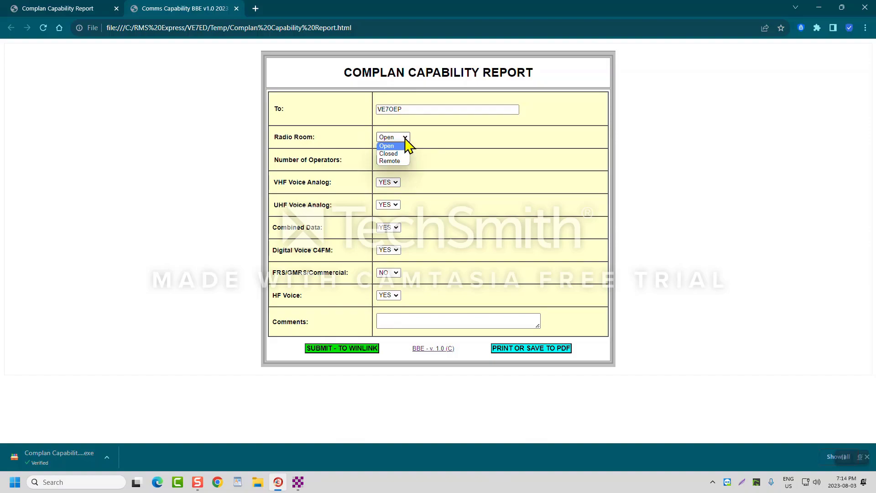
{"action": "left_click", "coordinate": [451, 143]}
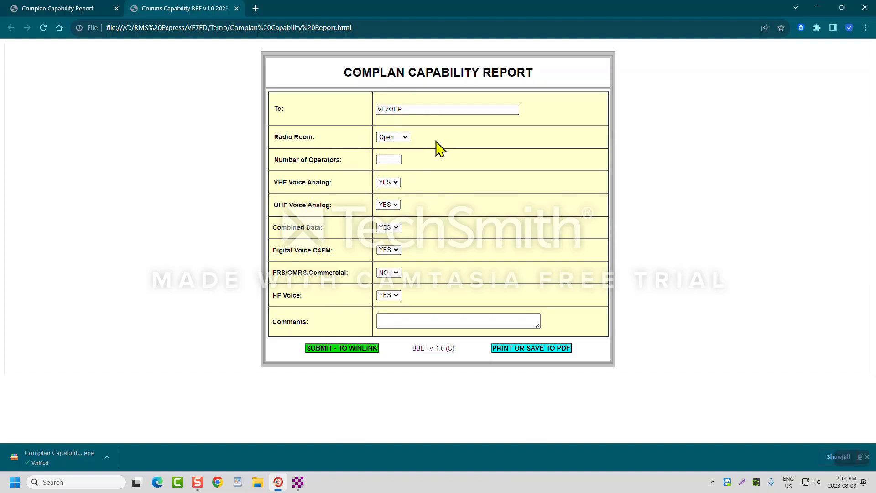
{"action": "left_click", "coordinate": [387, 161]}
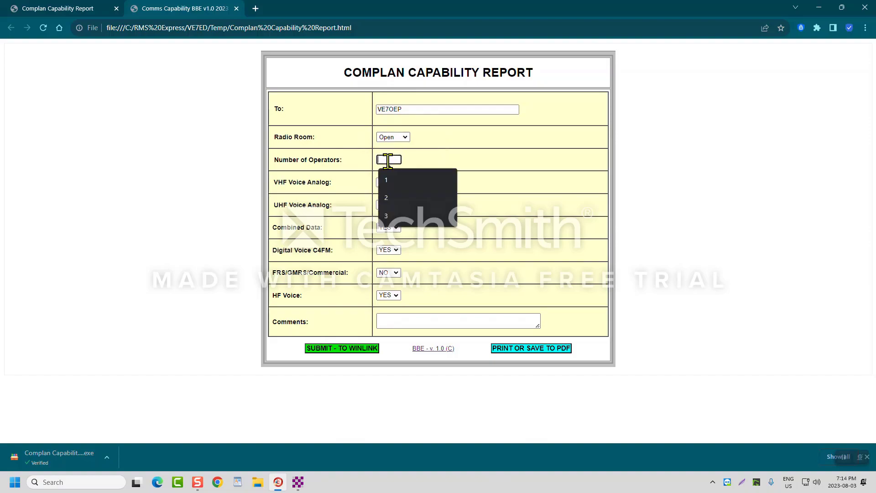
{"action": "left_click", "coordinate": [386, 199]}
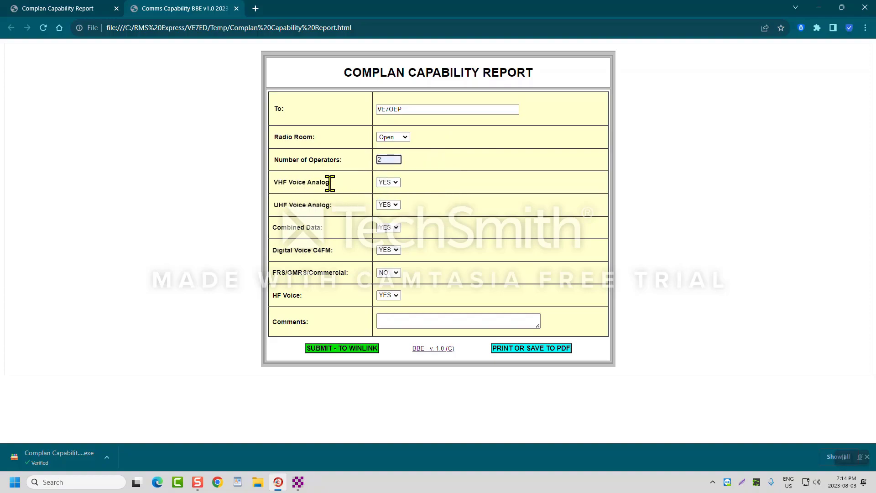
{"action": "left_click", "coordinate": [392, 203]}
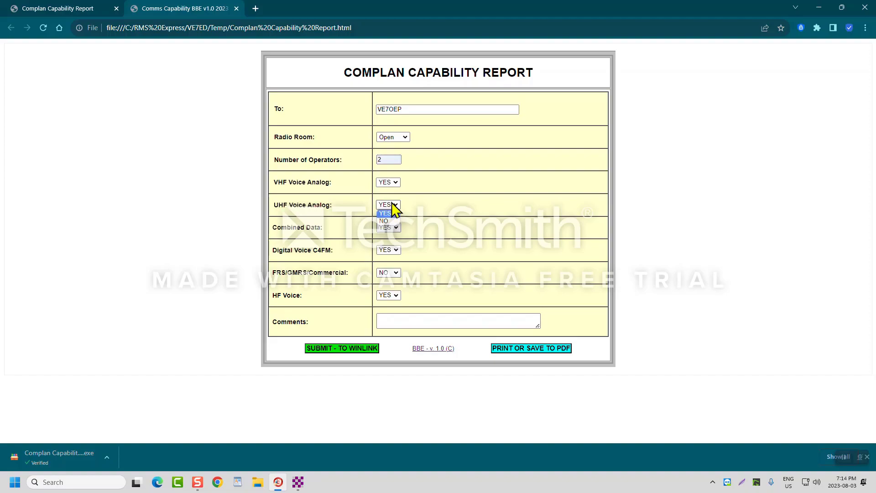
{"action": "left_click", "coordinate": [433, 197]}
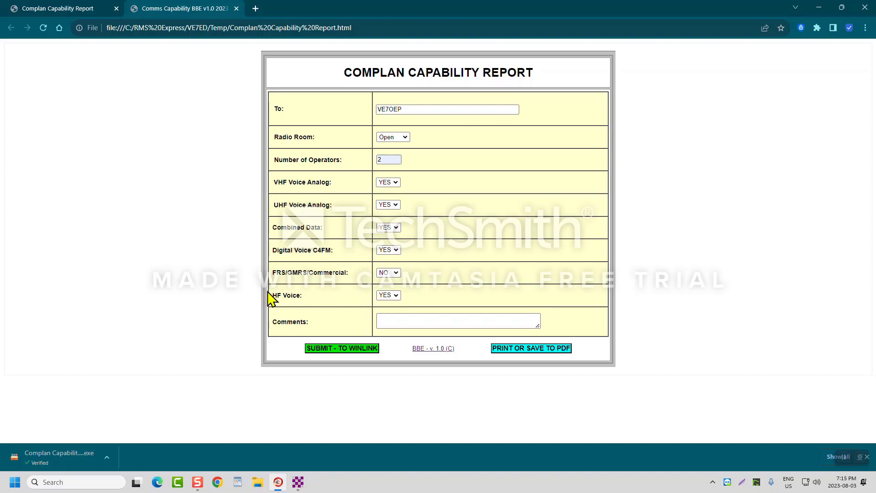
Enter the comment "HF- 3.745" and make the comments box taller.
{"action": "left_click", "coordinate": [383, 320]}
{"action": "left_click", "coordinate": [383, 319]}
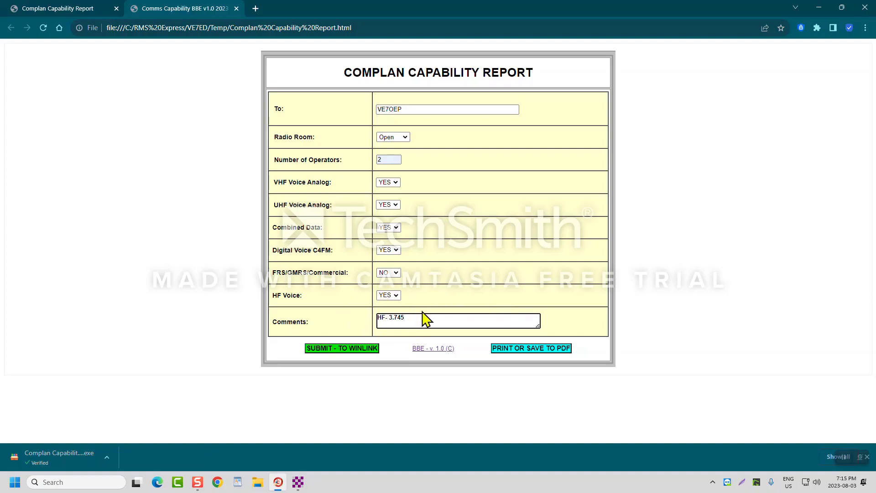
{"action": "left_click_drag", "start_coordinate": [538, 326], "coordinate": [519, 329]}
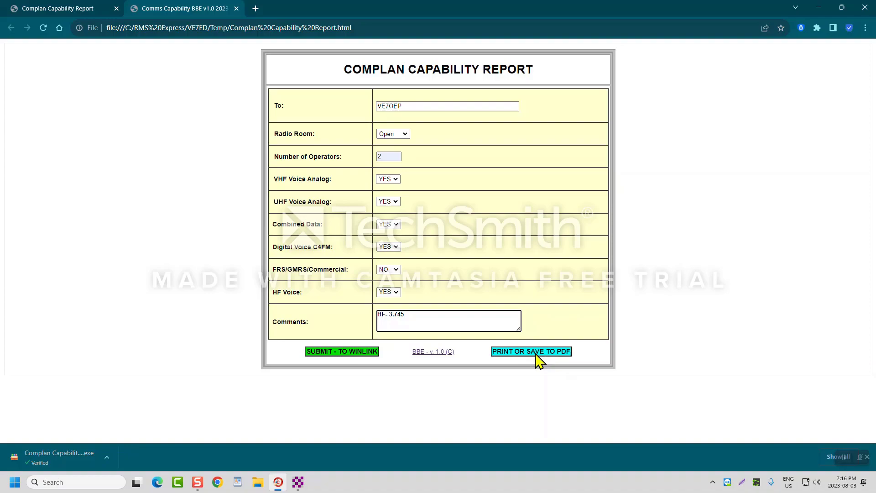
Submit the completed form to Winlink and post the generated message to the Outbox, checking it there.
{"action": "left_click", "coordinate": [332, 354]}
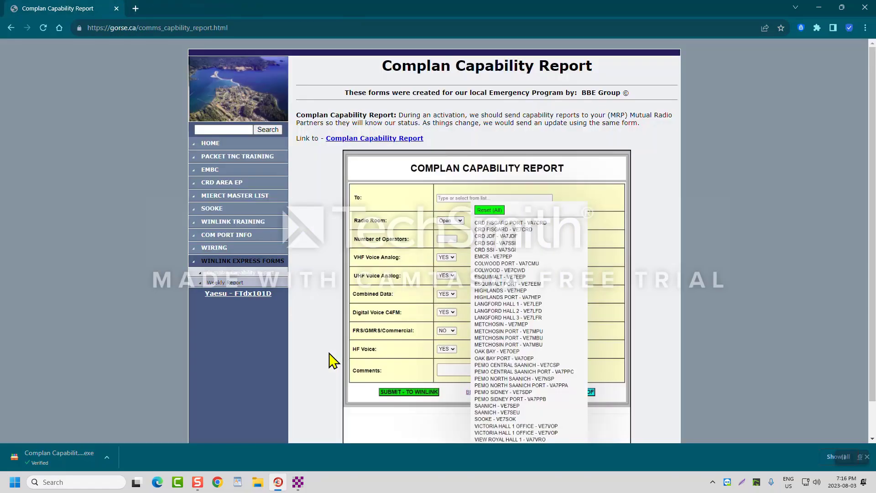
{"action": "mouse_move", "coordinate": [298, 483]}
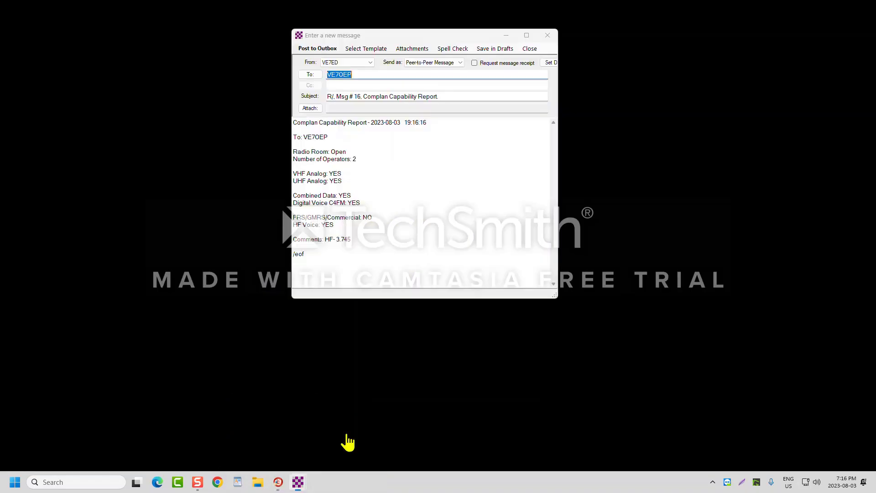
{"action": "left_click", "coordinate": [349, 441]}
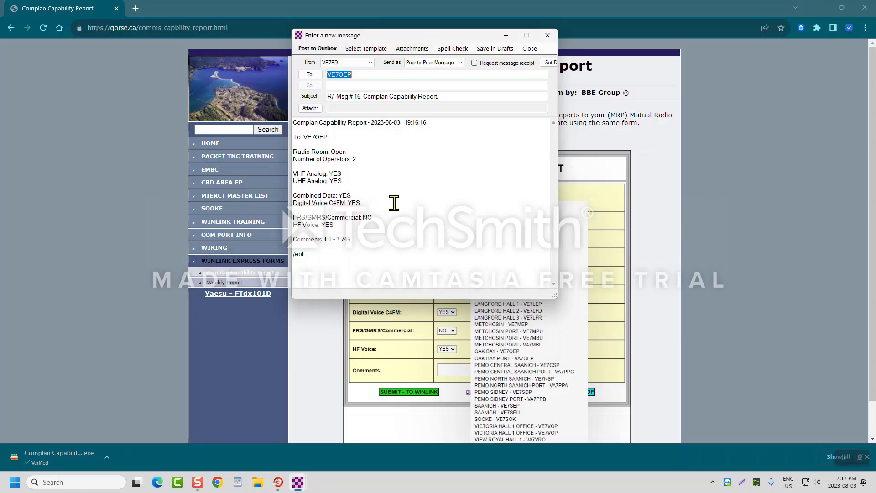
{"action": "left_click", "coordinate": [327, 49]}
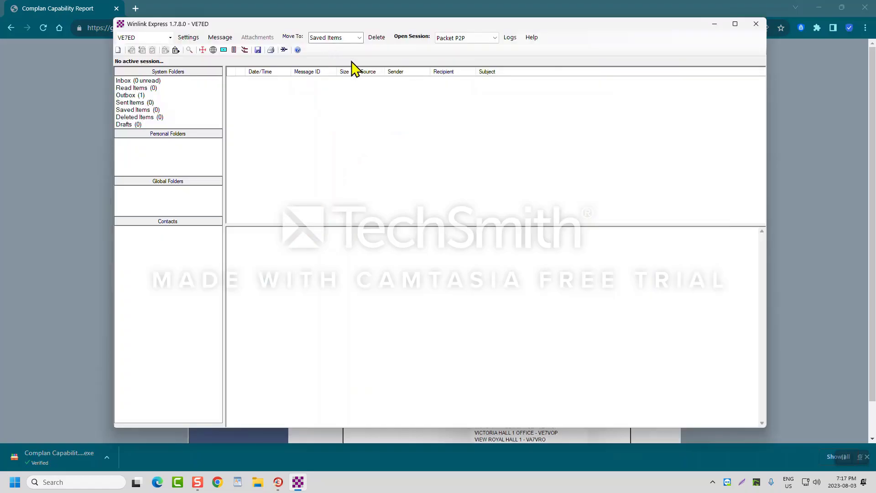
{"action": "left_click", "coordinate": [126, 95]}
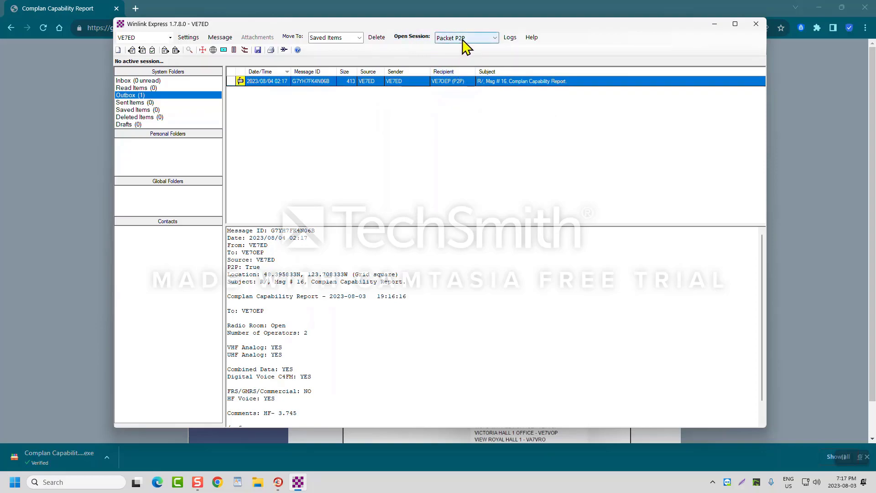
Open a Packet P2P session and set its TNC to Kantronics, model KPC-9612+, on serial port COM1.
{"action": "left_click", "coordinate": [420, 38]}
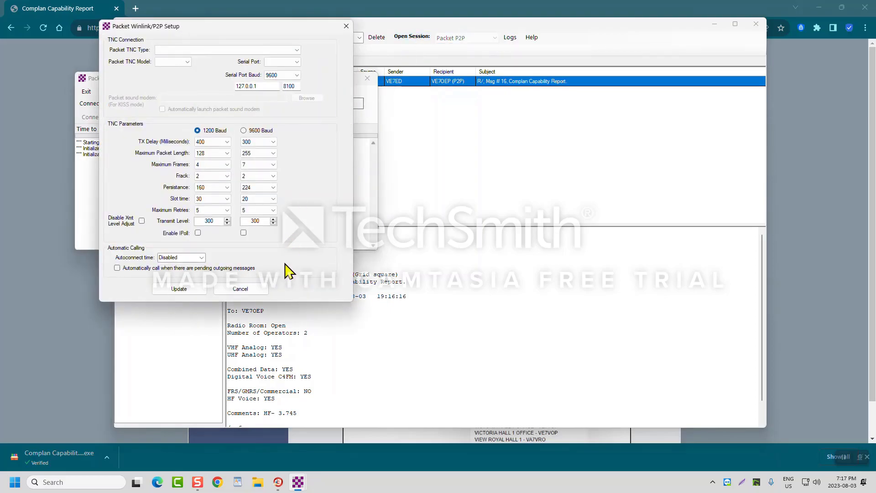
{"action": "left_click", "coordinate": [297, 50]}
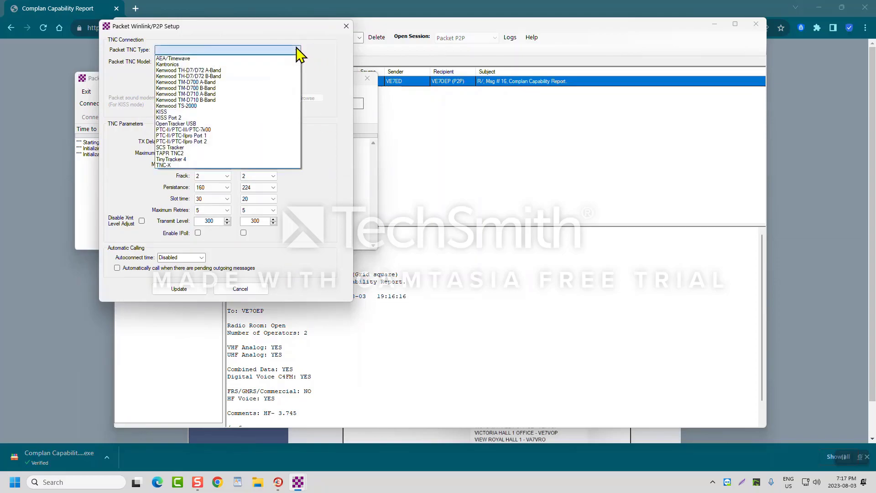
{"action": "left_click", "coordinate": [215, 64]}
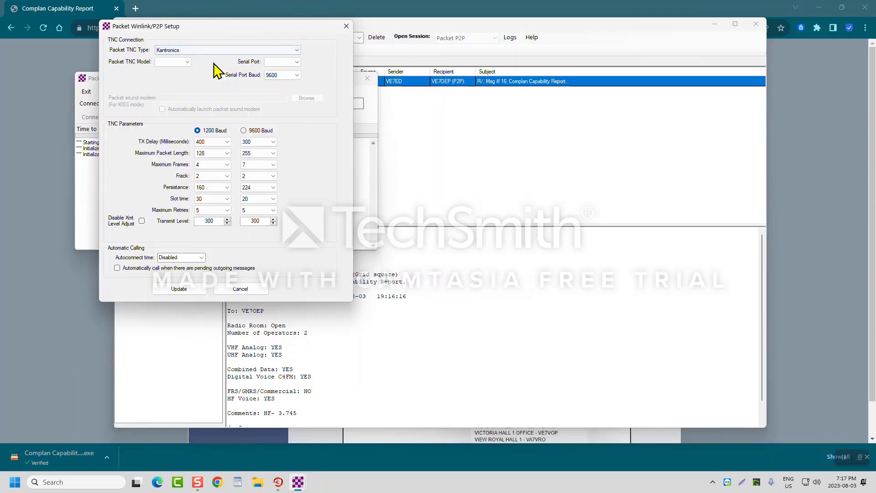
{"action": "left_click", "coordinate": [187, 62]}
{"action": "left_click", "coordinate": [173, 106]}
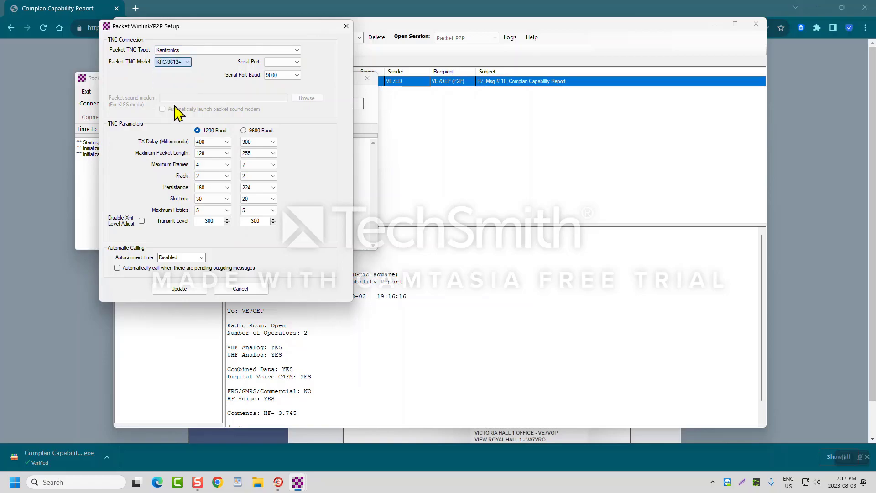
{"action": "left_click", "coordinate": [297, 62]}
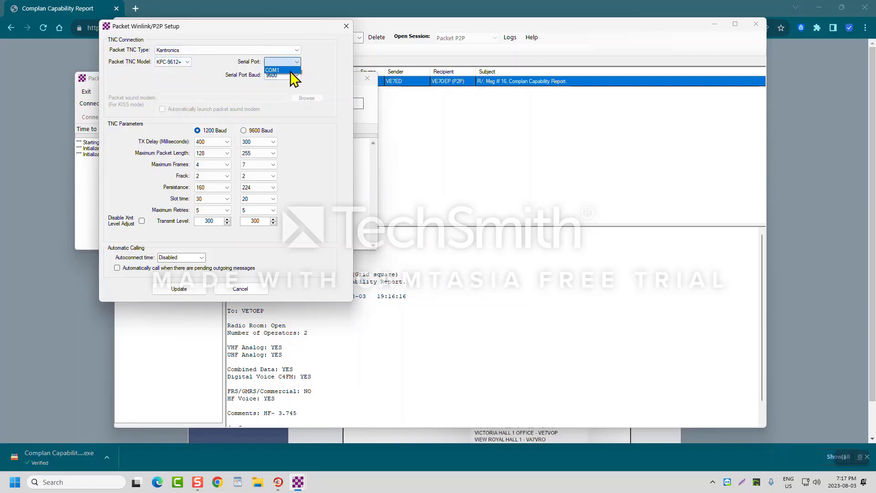
{"action": "left_click", "coordinate": [291, 70]}
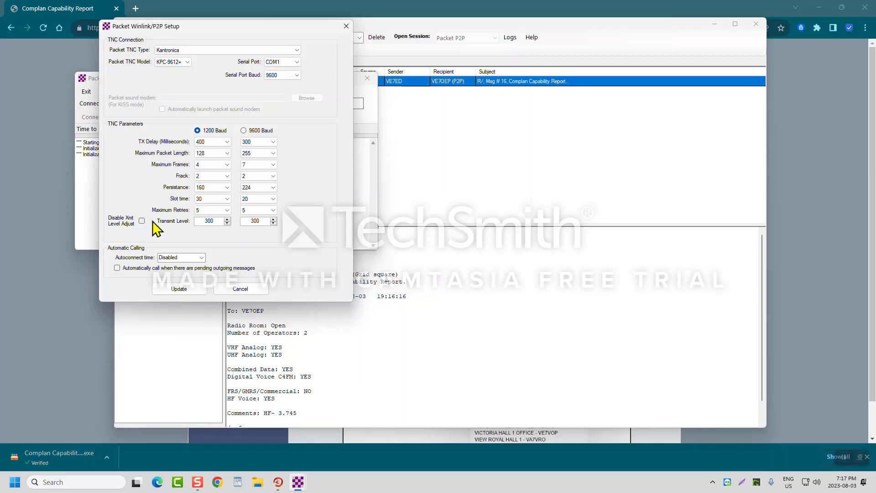
Set the 1200 Baud transmit level to 268 and update the Packet P2P setup.
{"action": "double_click", "coordinate": [209, 221]}
{"action": "type", "text": "268"}
{"action": "left_click", "coordinate": [178, 291]}
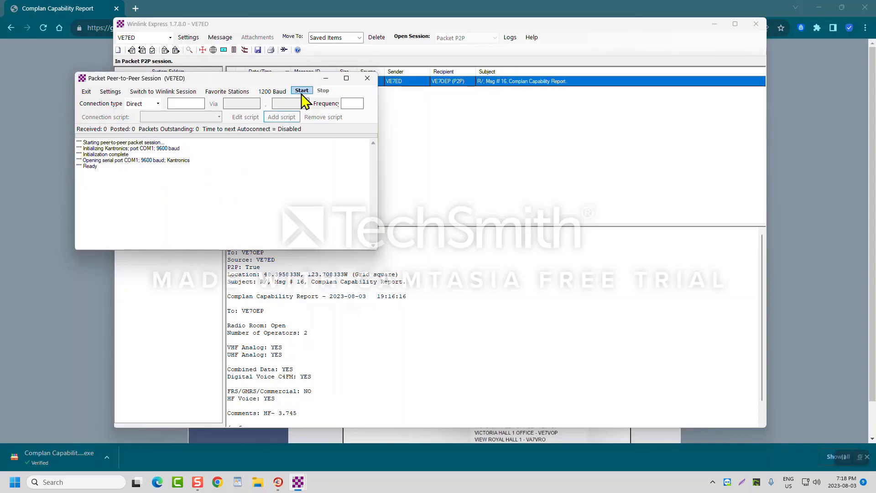
View the available connection types, leaving Direct selected, and close the P2P session, Winlink Express and the browser.
{"action": "left_click", "coordinate": [157, 104]}
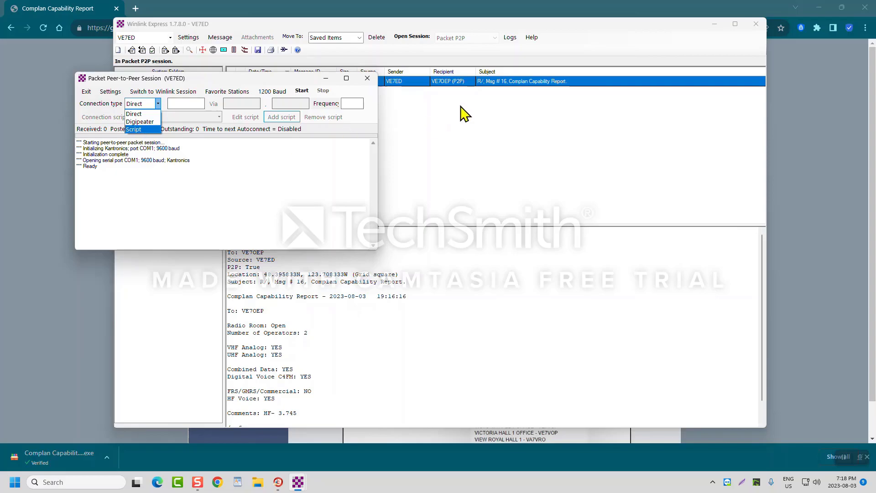
{"action": "left_click", "coordinate": [447, 133]}
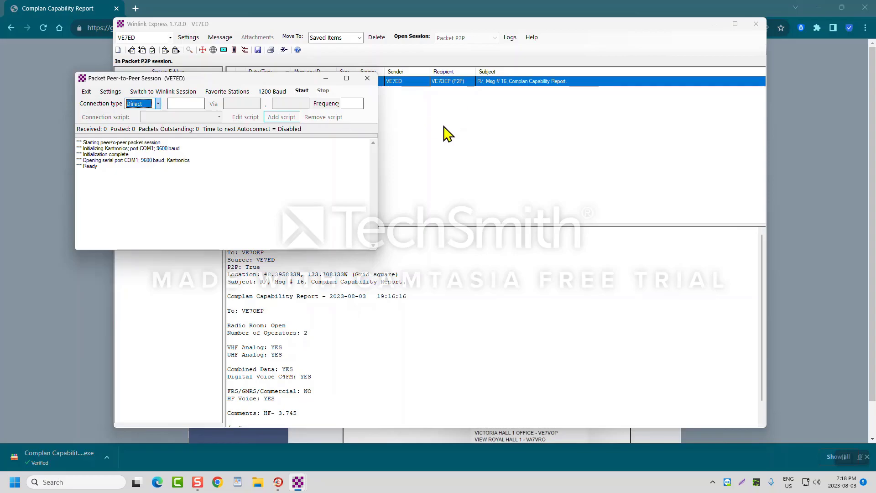
{"action": "left_click", "coordinate": [368, 78]}
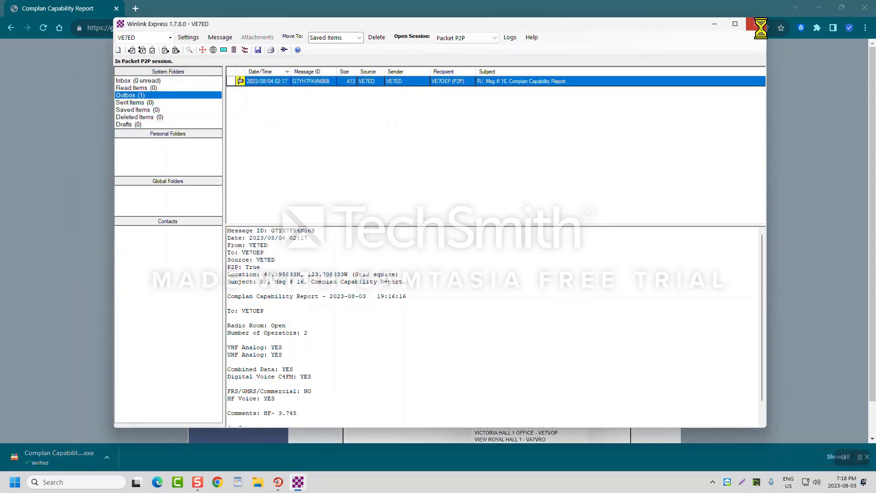
{"action": "left_click", "coordinate": [756, 24]}
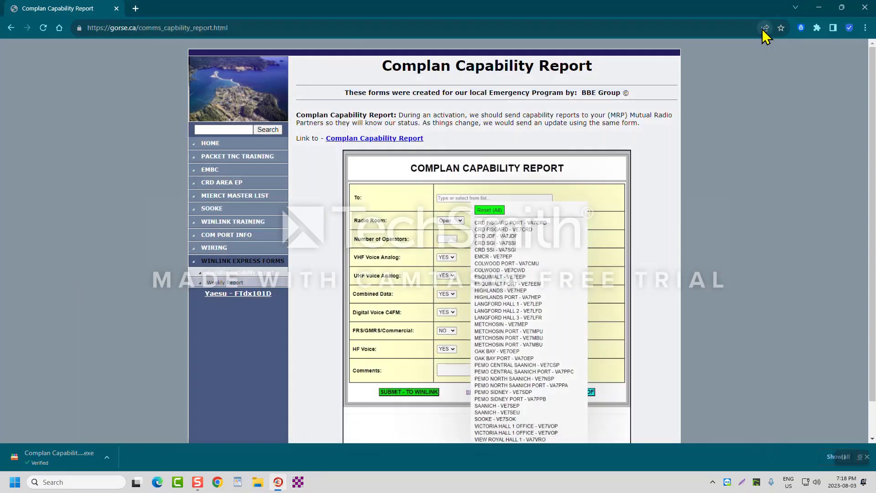
{"action": "left_click", "coordinate": [863, 7]}
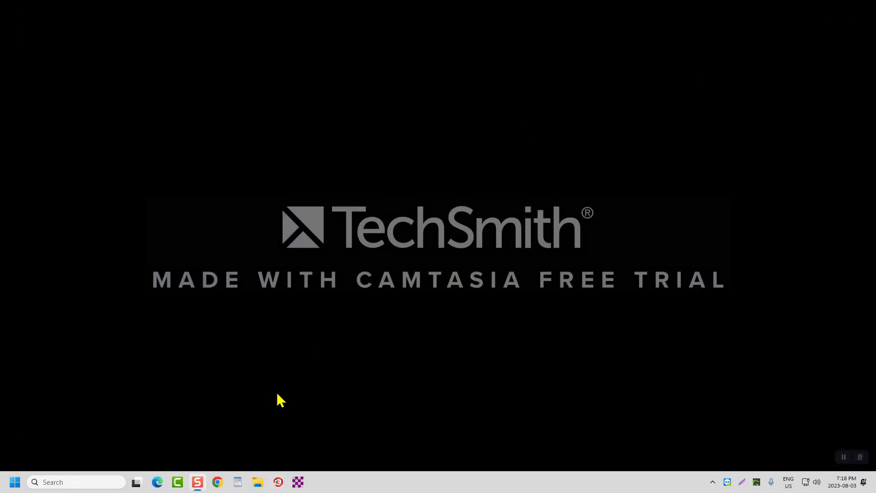
Reopen the browser and download the Weekly Report form installer from the Winlink Express Forms section of gorse.ca.
{"action": "left_click", "coordinate": [278, 482]}
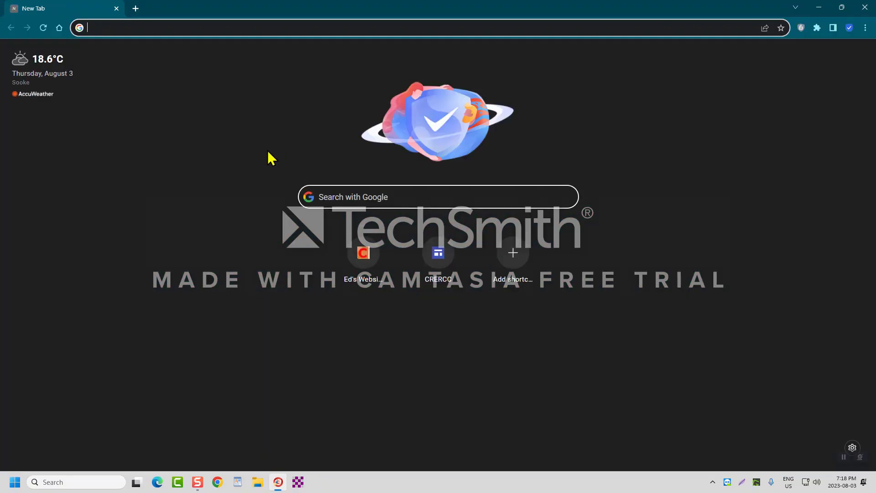
{"action": "left_click", "coordinate": [362, 255]}
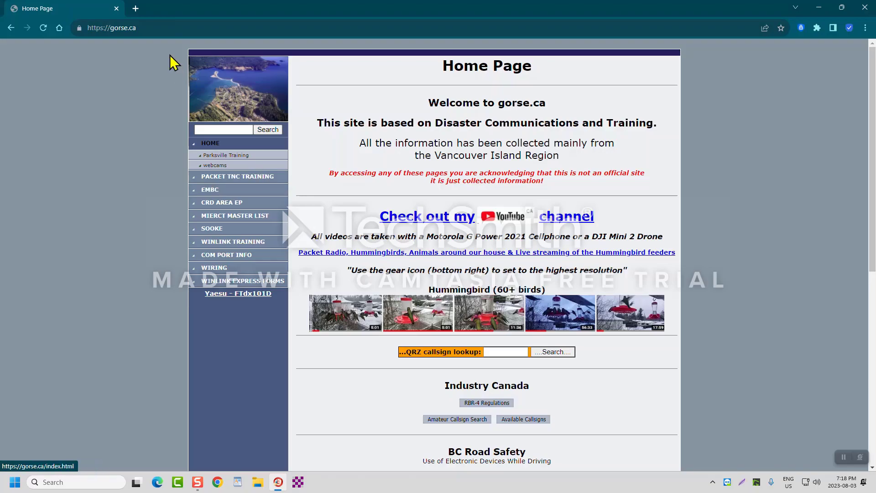
{"action": "left_click", "coordinate": [228, 281]}
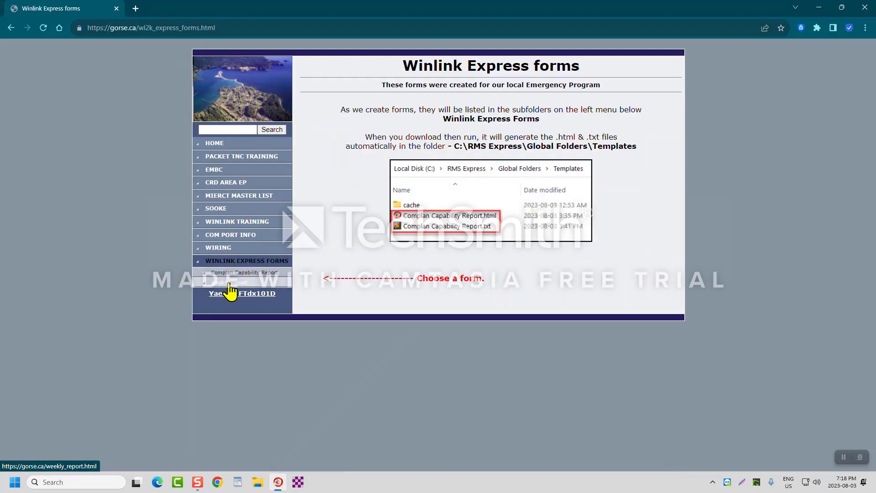
{"action": "left_click", "coordinate": [229, 283]}
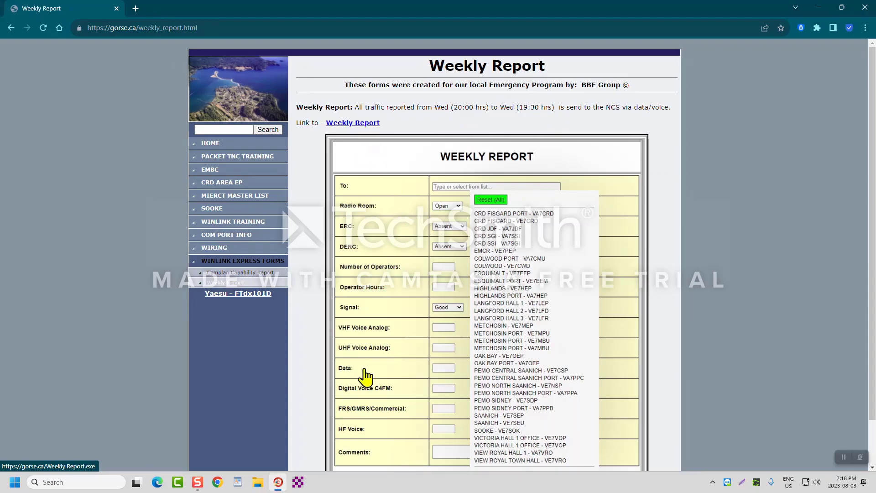
{"action": "left_click", "coordinate": [336, 123]}
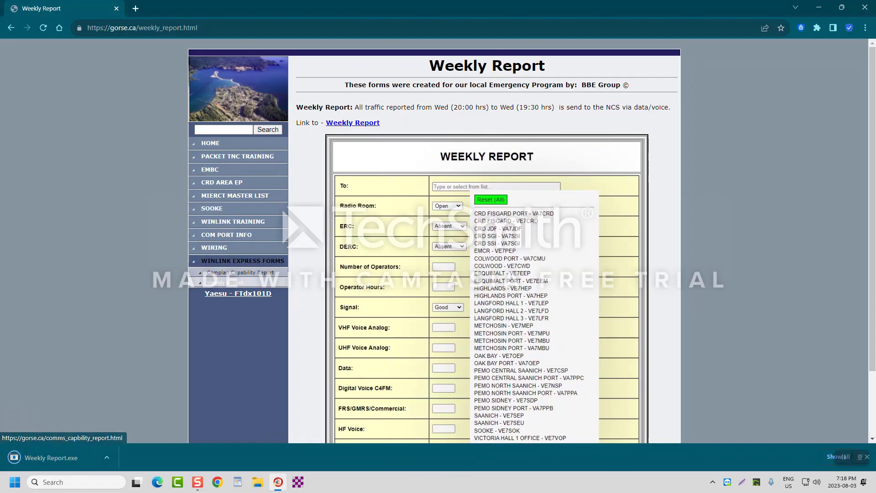
Locate Weekly Report.exe in the Downloads folder and run it despite the SmartScreen warning.
{"action": "left_click", "coordinate": [108, 463]}
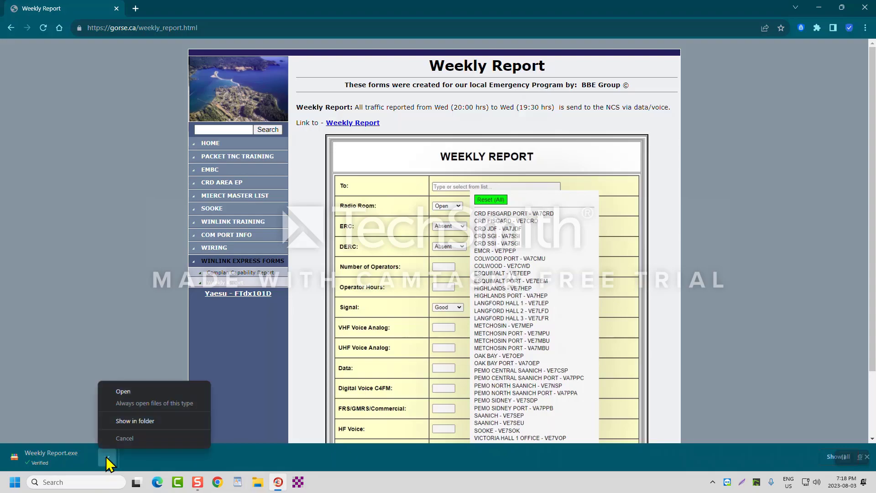
{"action": "left_click", "coordinate": [137, 420]}
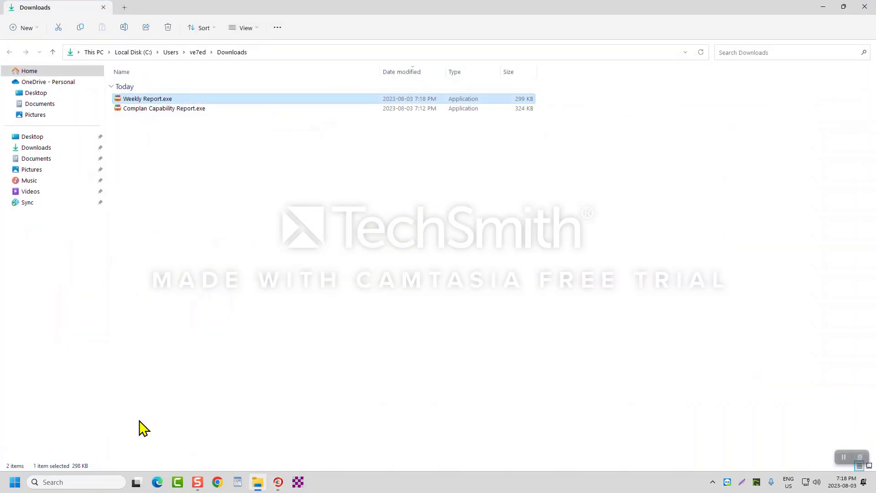
{"action": "double_click", "coordinate": [163, 99]}
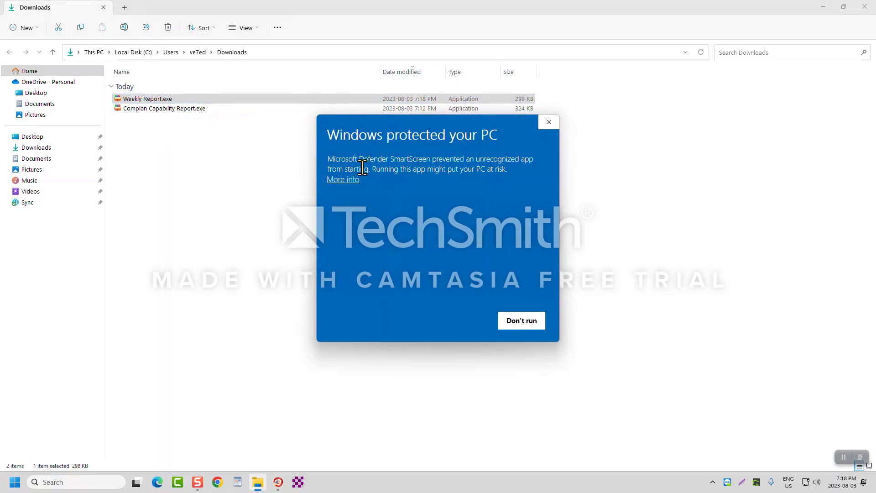
{"action": "left_click", "coordinate": [344, 180]}
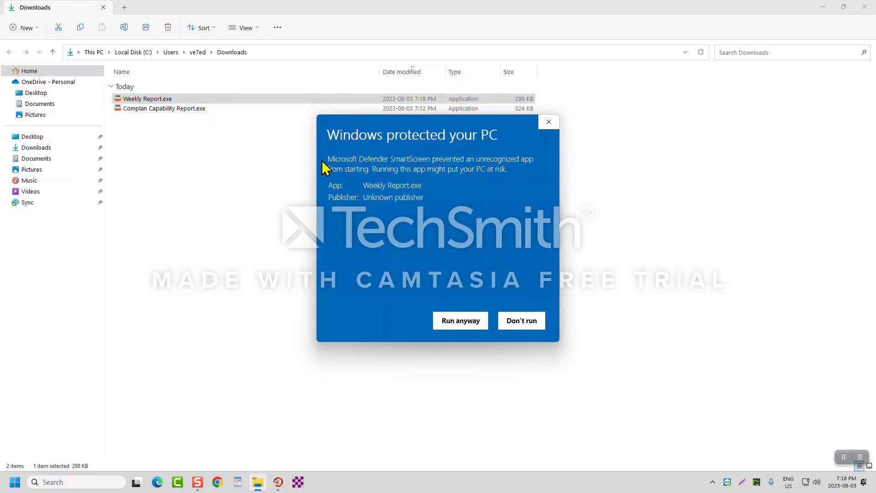
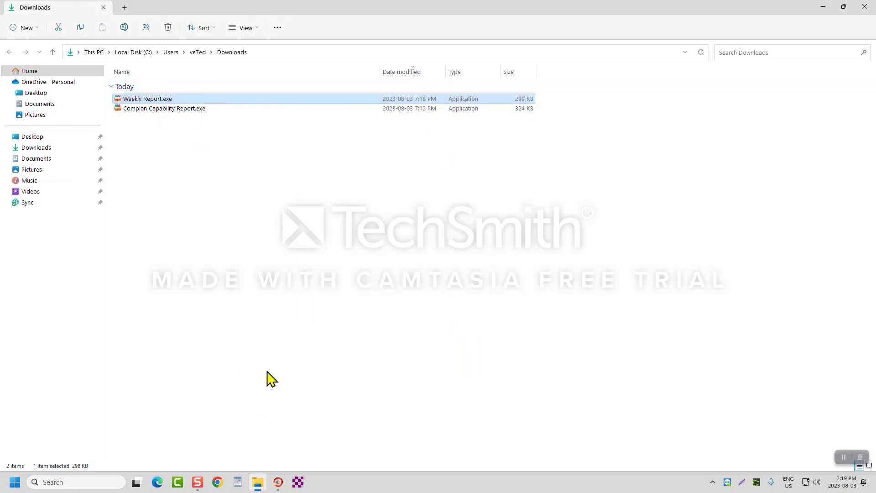
Check C:\RMS Express\Global Folders\Templates for the Weekly Report files, and close File Explorer and the browser.
{"action": "left_click", "coordinate": [149, 54]}
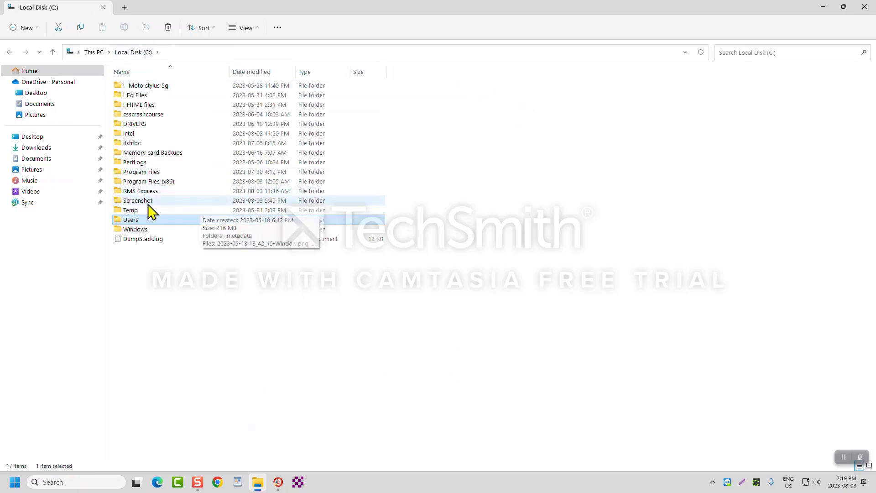
{"action": "double_click", "coordinate": [150, 191]}
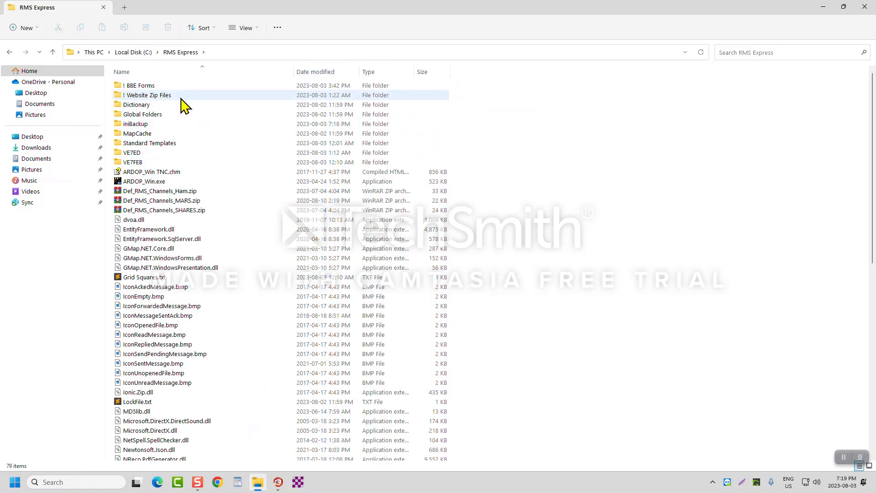
{"action": "double_click", "coordinate": [147, 115]}
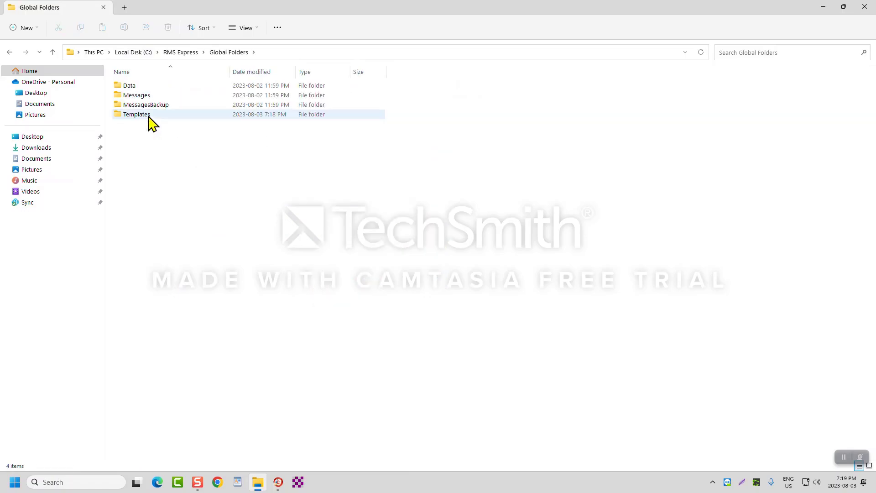
{"action": "double_click", "coordinate": [149, 115]}
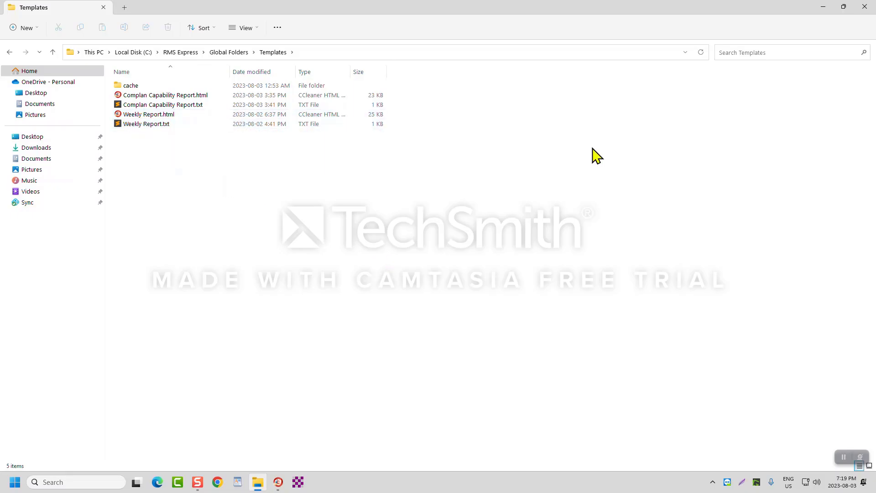
{"action": "left_click", "coordinate": [873, 7]}
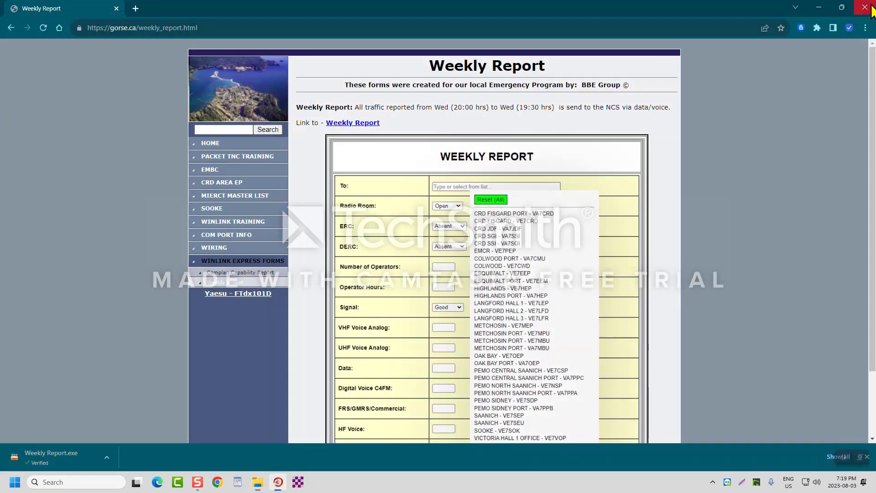
{"action": "left_click", "coordinate": [873, 10]}
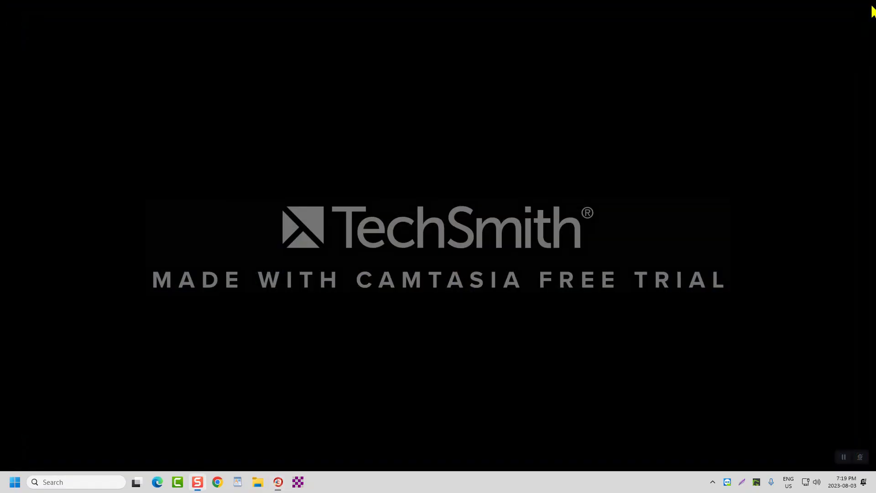
Start Winlink Express, create a new message and load Weekly Report.txt from the Global Templates.
{"action": "left_click", "coordinate": [298, 482]}
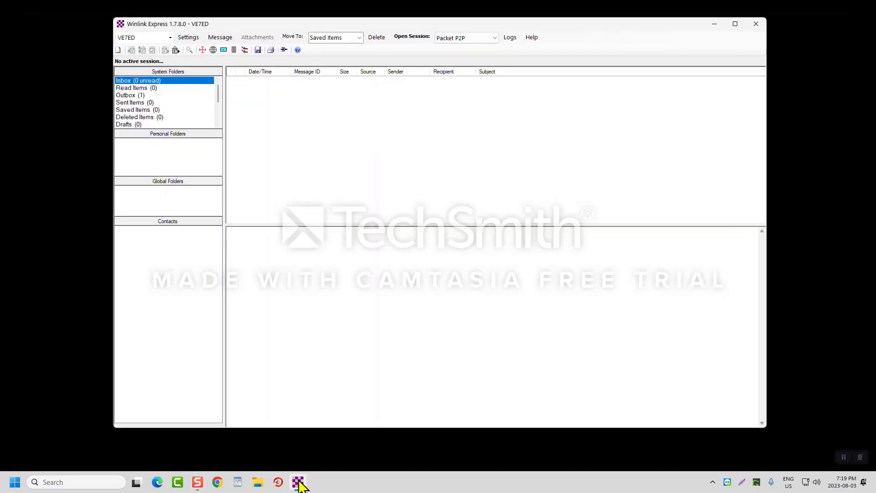
{"action": "left_click", "coordinate": [224, 41]}
{"action": "left_click", "coordinate": [233, 48]}
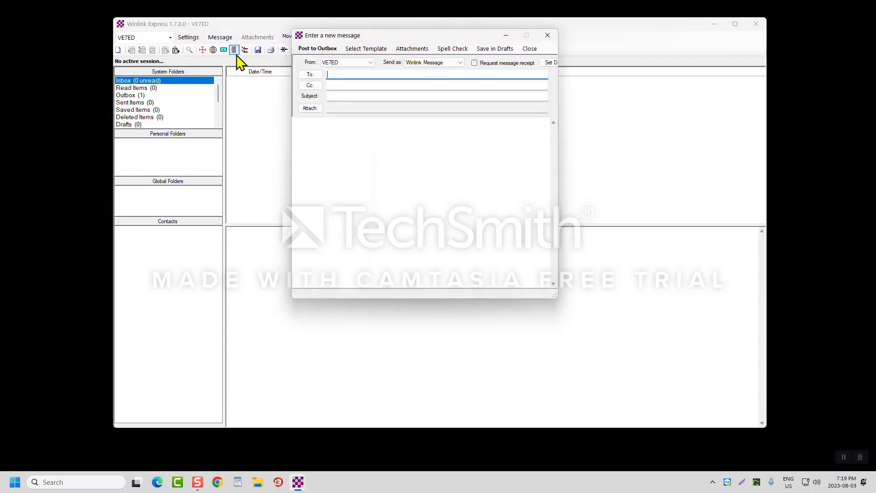
{"action": "left_click", "coordinate": [366, 51]}
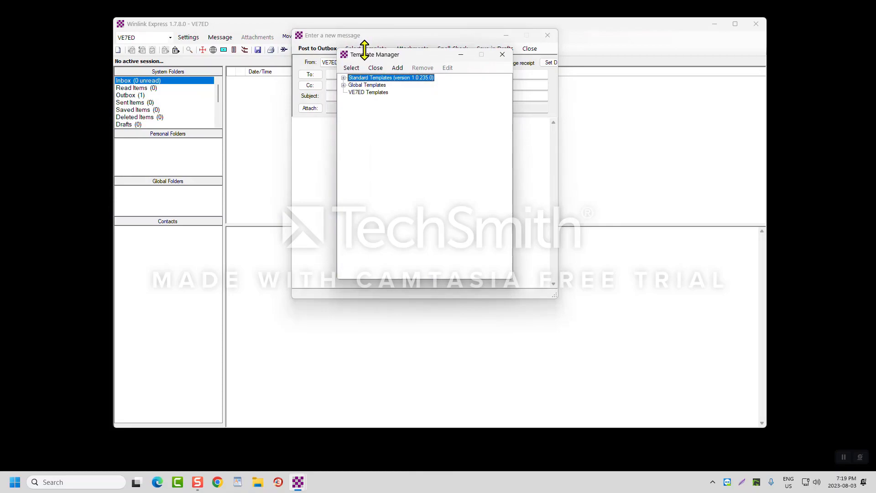
{"action": "left_click", "coordinate": [343, 85]}
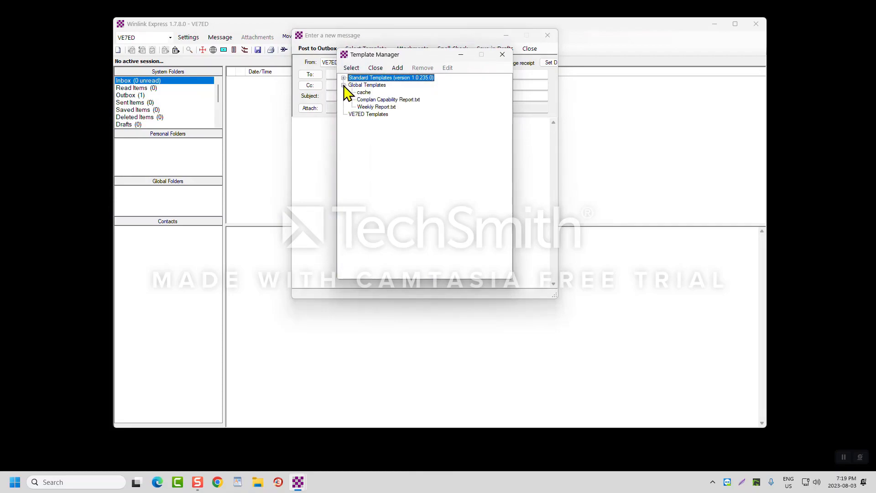
{"action": "left_click", "coordinate": [377, 107]}
{"action": "double_click", "coordinate": [377, 108]}
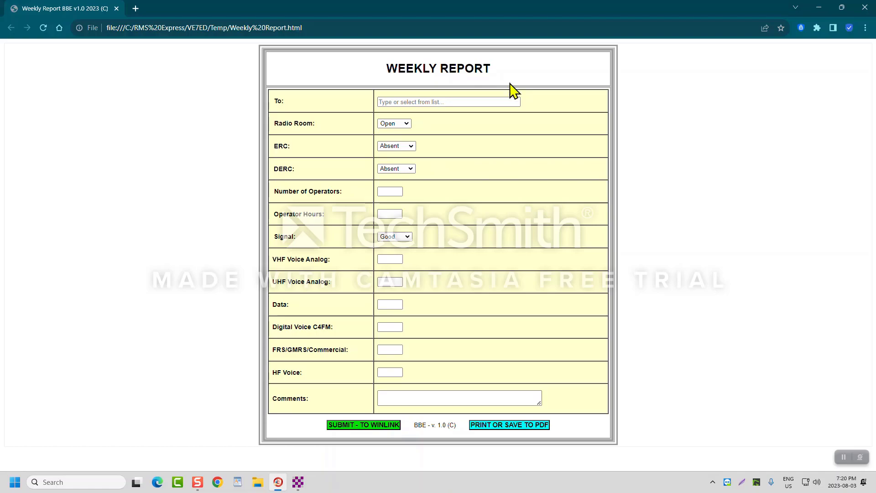
Address the Weekly Report to METCHOSIN - VE7MEP from the recipient list.
{"action": "left_click", "coordinate": [426, 102]}
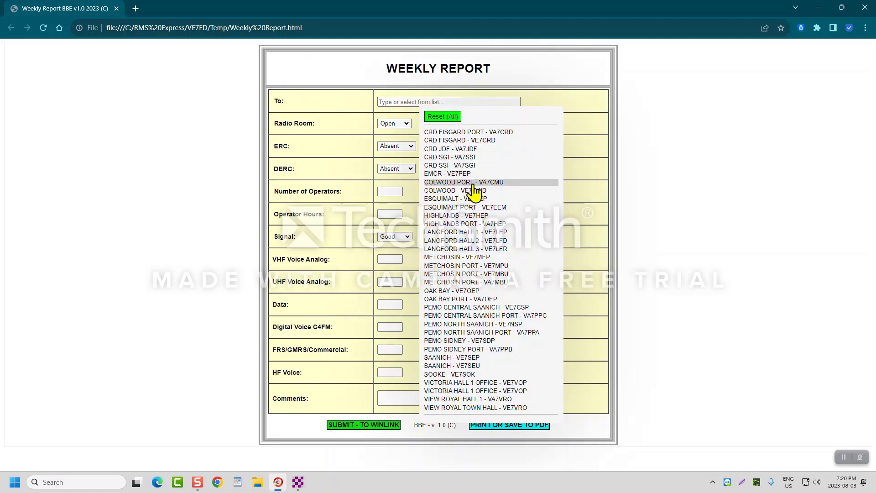
{"action": "left_click", "coordinate": [452, 257]}
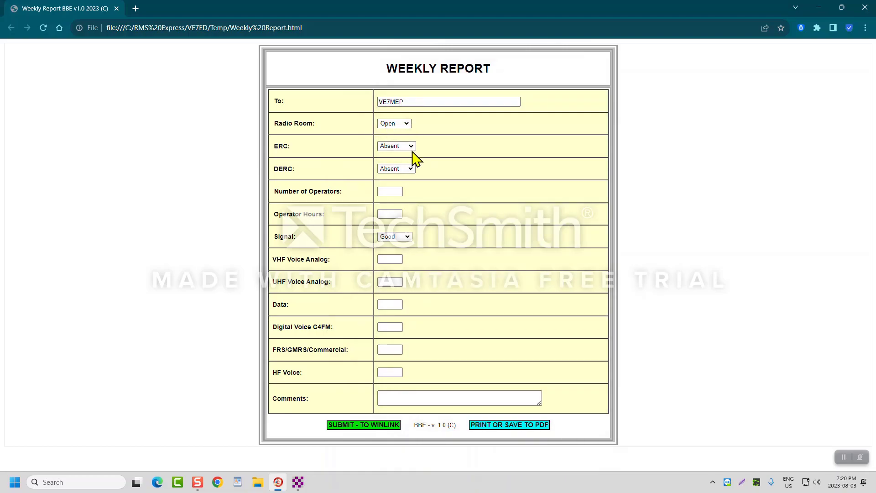
Set ERC to Present and DERC to 1 Present in the Weekly Report form.
{"action": "left_click", "coordinate": [409, 146]}
{"action": "left_click", "coordinate": [396, 163]}
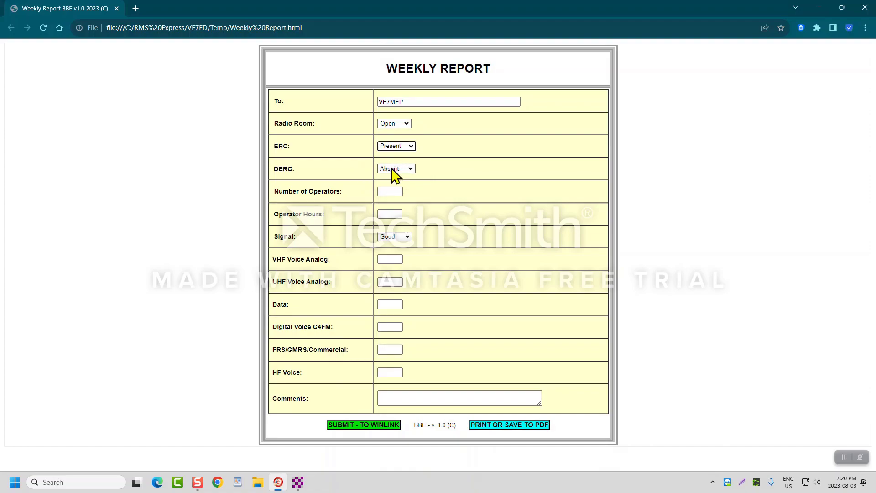
{"action": "left_click", "coordinate": [397, 170]}
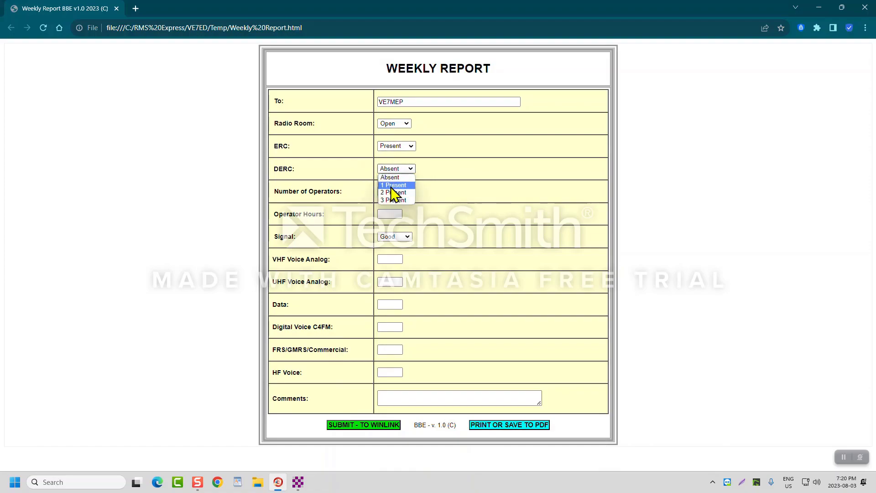
{"action": "left_click", "coordinate": [392, 185]}
Enter 3 for the number of operators and 6 for the operator hours, keeping the signal set to Good.
{"action": "left_click", "coordinate": [387, 191]}
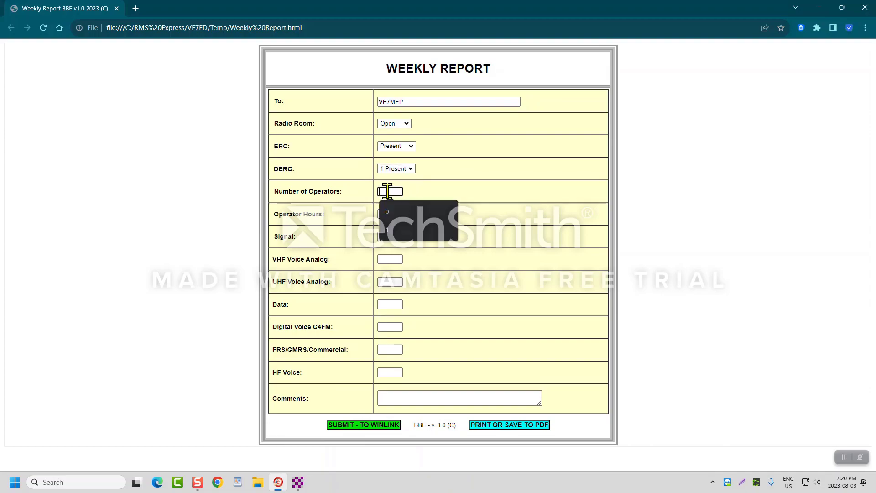
{"action": "type", "text": "3"}
{"action": "left_click", "coordinate": [387, 213]}
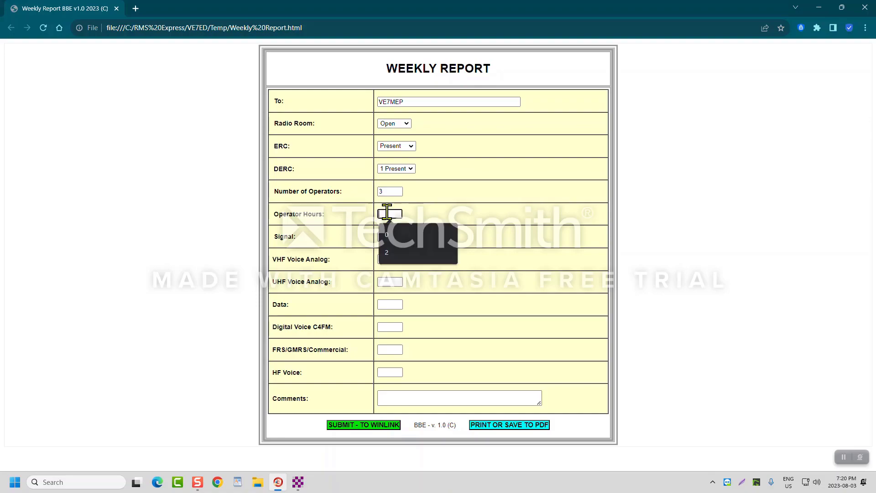
{"action": "type", "text": "6"}
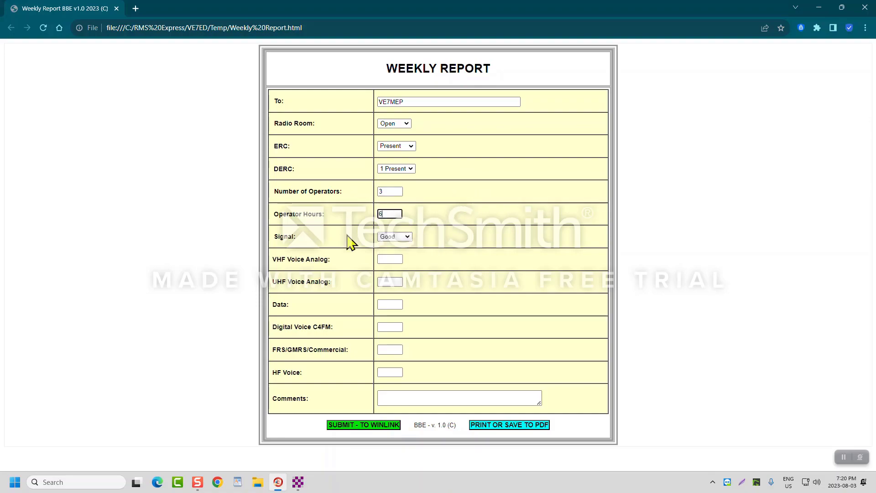
{"action": "left_click", "coordinate": [408, 238]}
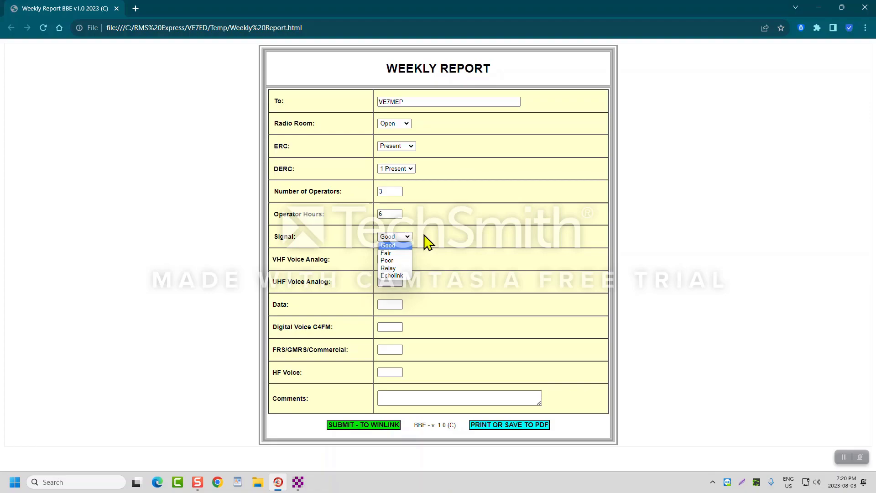
{"action": "left_click", "coordinate": [427, 242]}
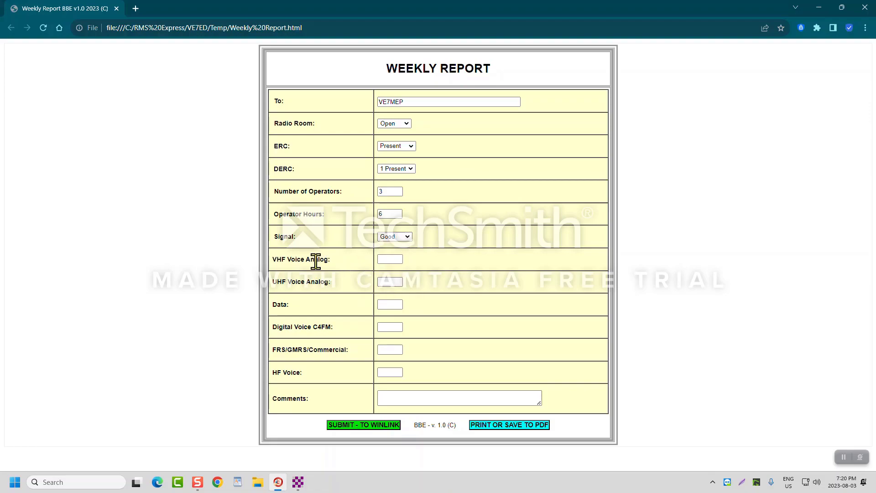
Fill in VHF Voice Analog with 4, UHF Voice Analog with 3 and Data with 20.
{"action": "left_click", "coordinate": [384, 259]}
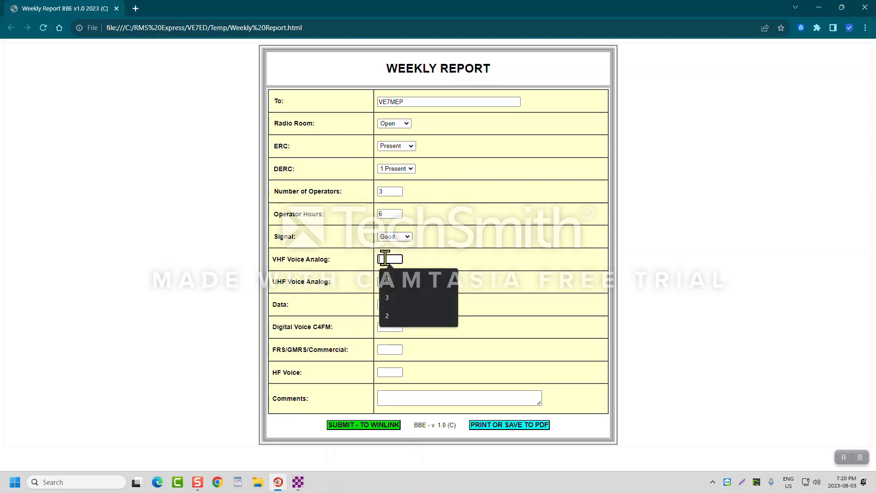
{"action": "type", "text": "4"}
{"action": "left_click", "coordinate": [388, 282]}
{"action": "type", "text": "3"}
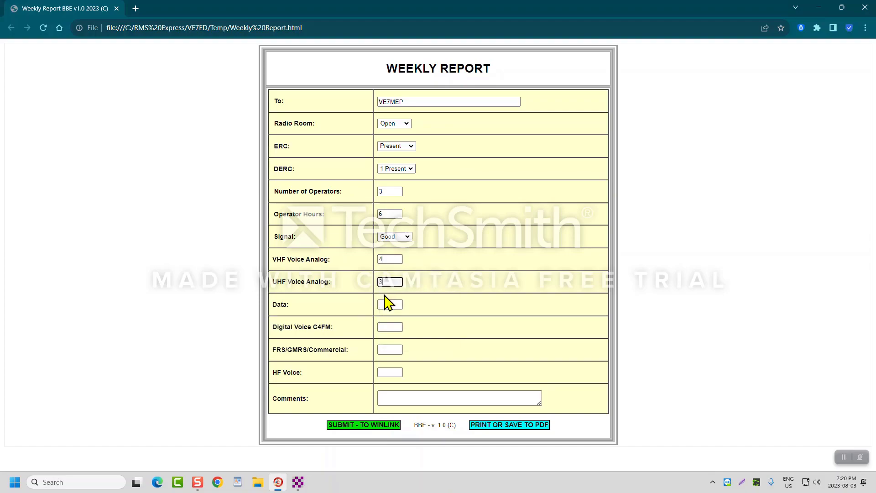
{"action": "left_click", "coordinate": [385, 304]}
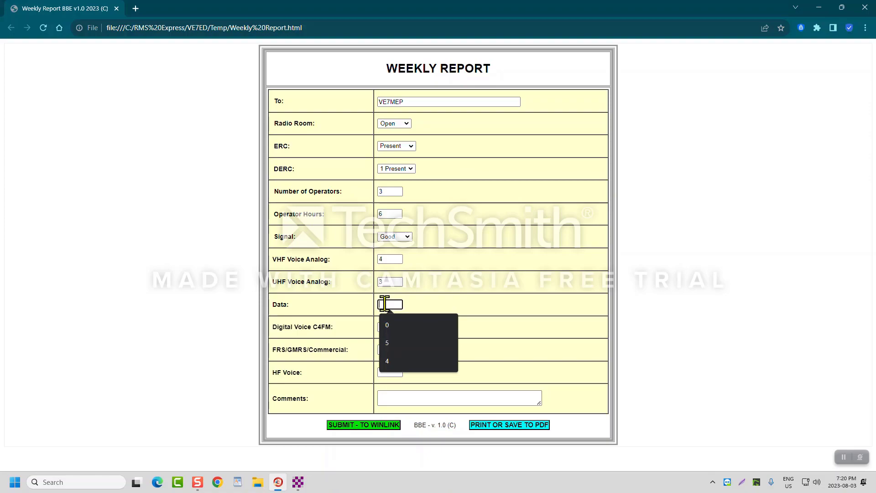
{"action": "type", "text": "20"}
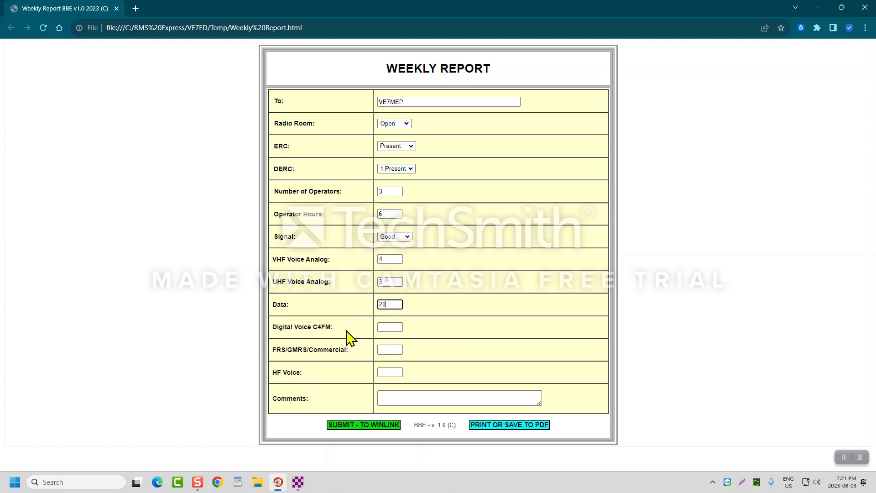
Enter 2 for Digital Voice C4FM and 2 for HF Voice, leaving FRS/GMRS/Commercial and the comments blank.
{"action": "left_click", "coordinate": [385, 327]}
{"action": "type", "text": "2"}
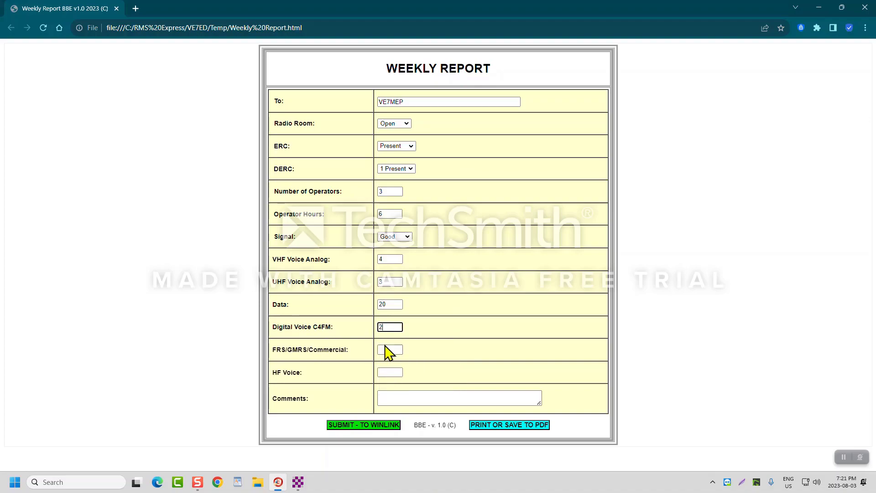
{"action": "left_click", "coordinate": [382, 371]}
{"action": "type", "text": "2"}
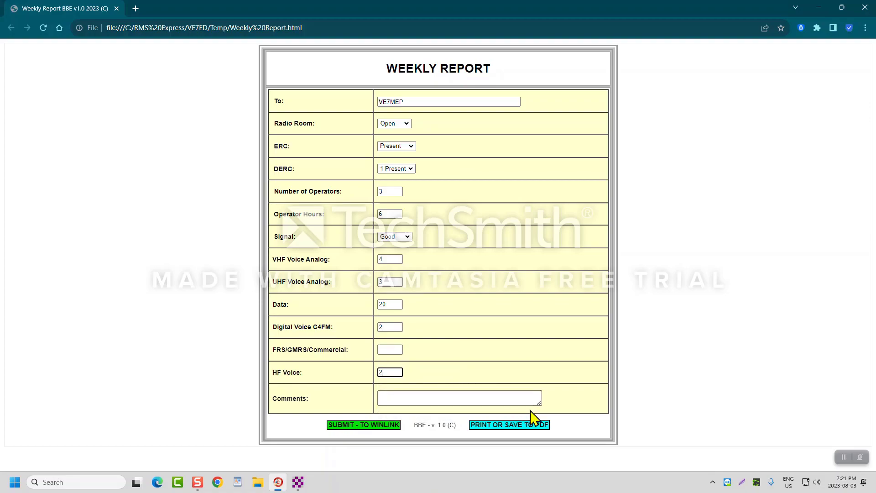
{"action": "mouse_move", "coordinate": [539, 402]}
{"action": "left_mouse_down"}
{"action": "mouse_move", "coordinate": [560, 470]}
{"action": "mouse_move", "coordinate": [547, 409]}
{"action": "left_mouse_up"}
Submit the completed form to Winlink, post the Weekly Report message to the Outbox and open that folder.
{"action": "left_click", "coordinate": [359, 430]}
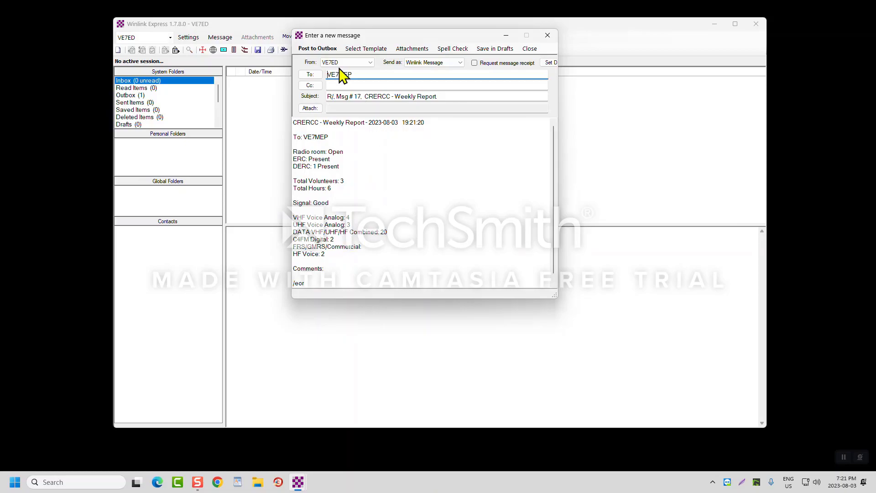
{"action": "left_click", "coordinate": [318, 48]}
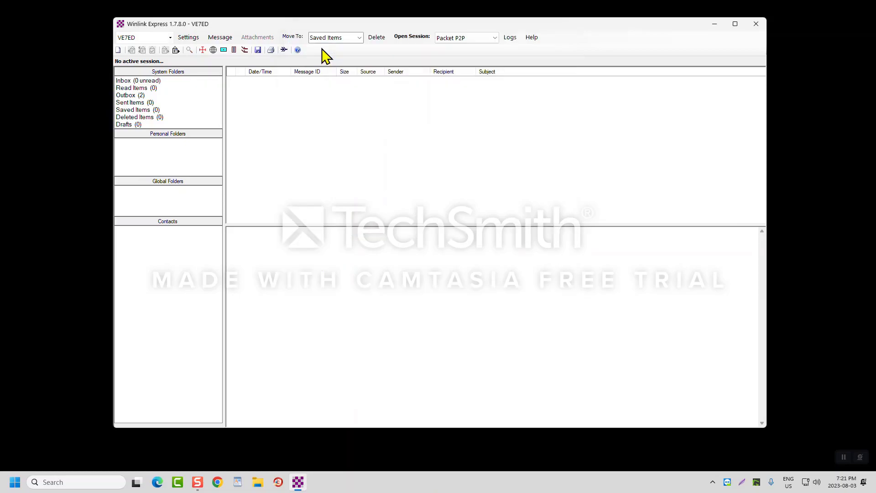
{"action": "left_click", "coordinate": [140, 97]}
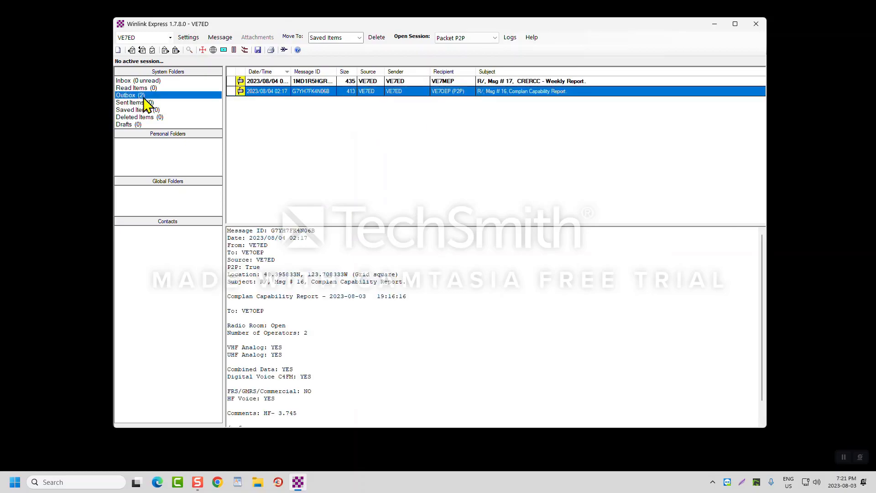